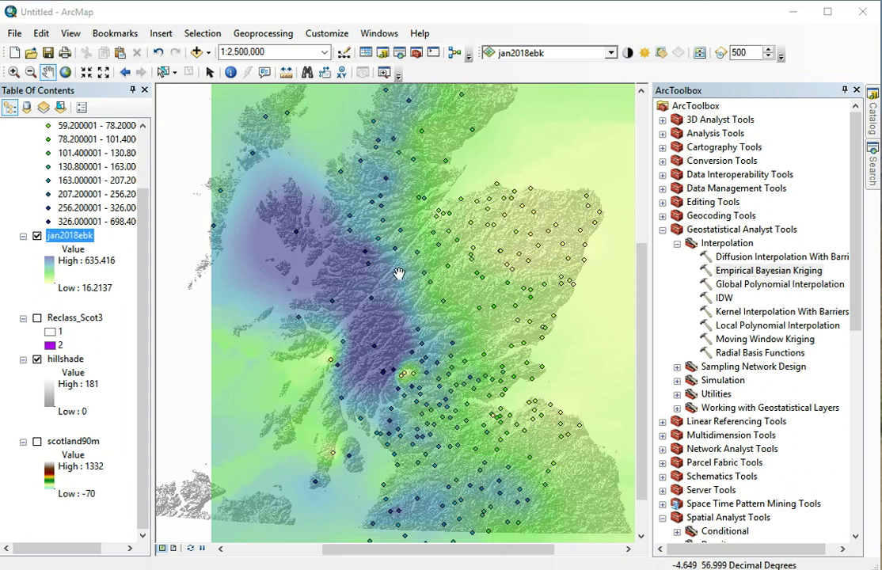
- Show scotland90m, hide hillshade and jan2018ebk, and zoom in on one station
{"action": "left_click", "coordinate": [37, 441]}
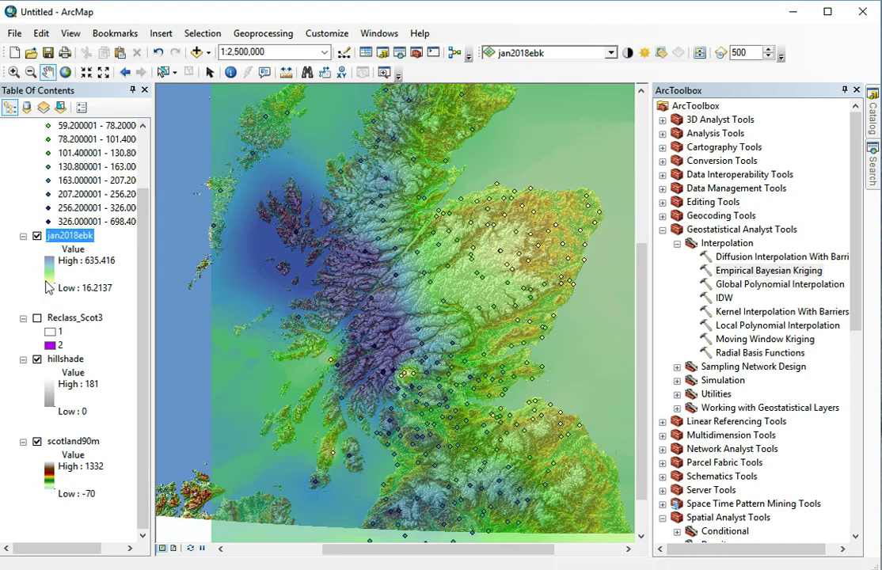
{"action": "left_click", "coordinate": [36, 359]}
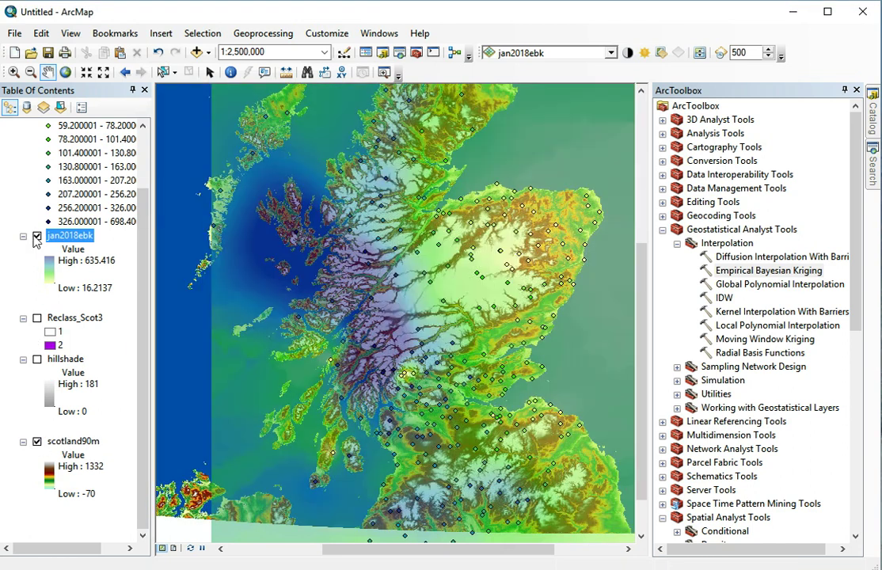
{"action": "left_click", "coordinate": [36, 236]}
{"action": "scroll", "coordinate": [414, 259], "scroll_direction": "up", "scroll_amount": 2}
{"action": "scroll", "coordinate": [414, 259], "scroll_direction": "up", "scroll_amount": 5}
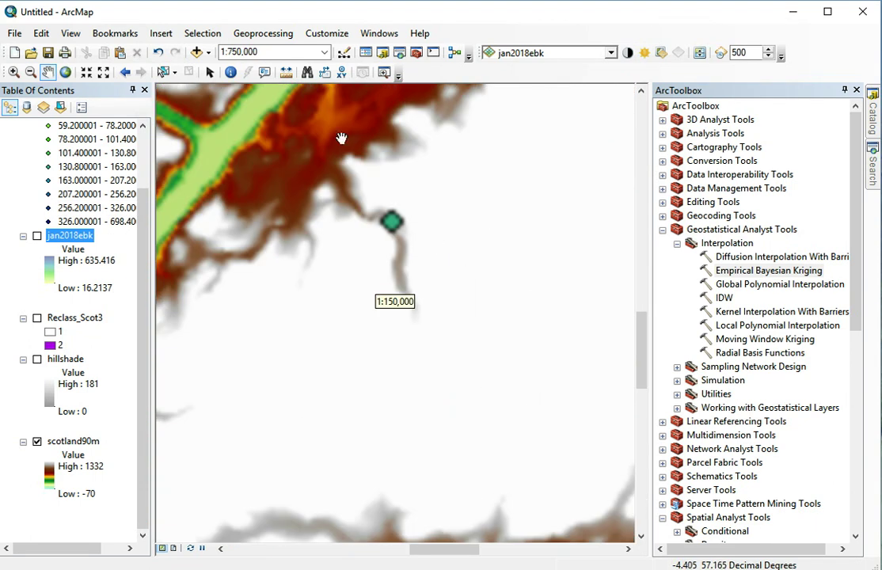
- Identify the station's rainfall attributes and the scotland90m elevation value at that point
{"action": "left_click", "coordinate": [230, 72]}
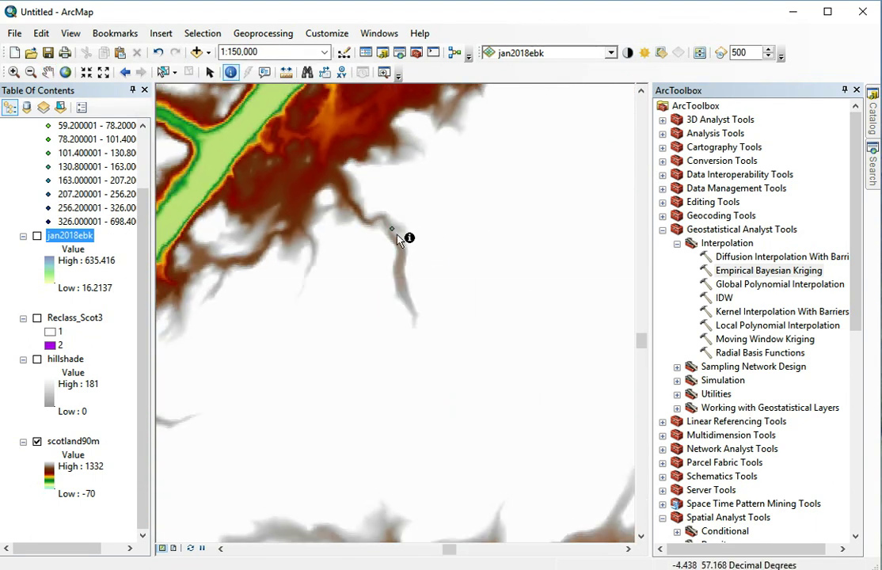
{"action": "left_click", "coordinate": [393, 229]}
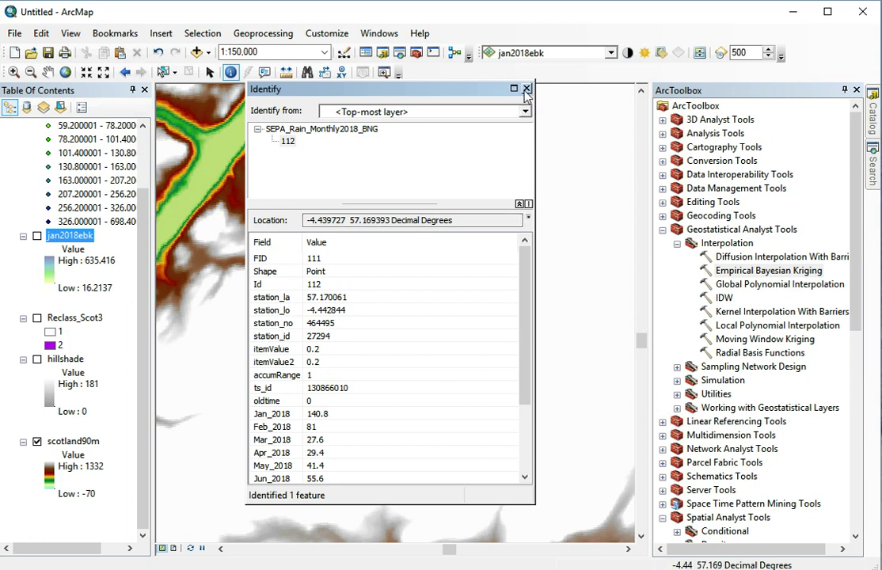
{"action": "left_click", "coordinate": [526, 89]}
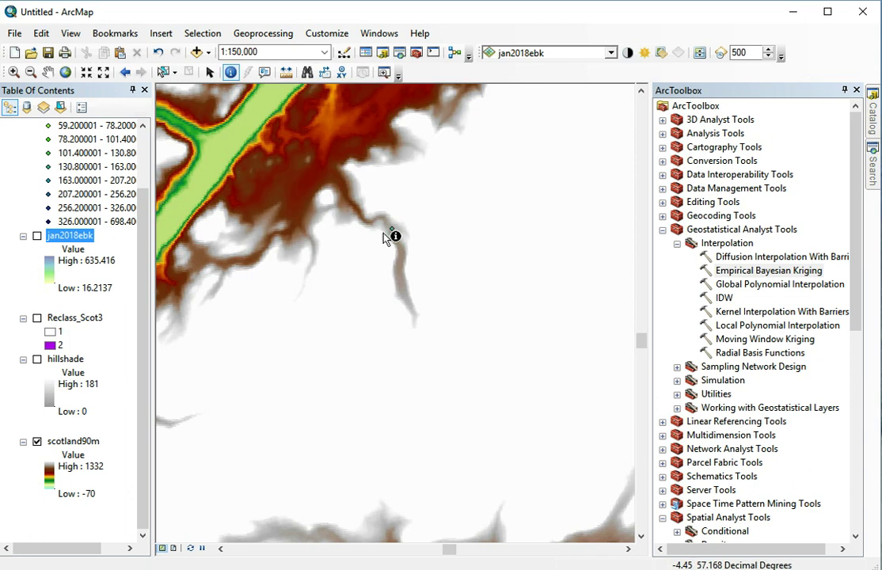
{"action": "left_click", "coordinate": [385, 234]}
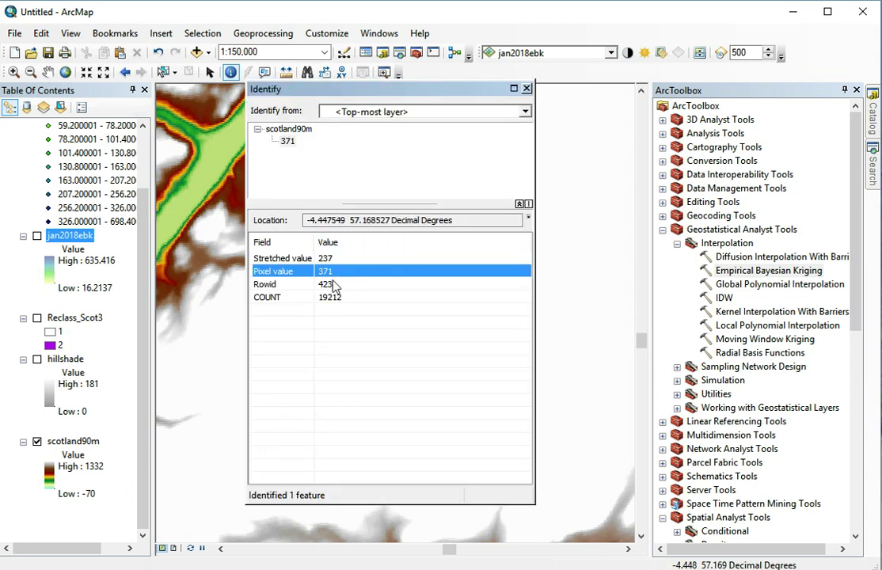
{"action": "left_click", "coordinate": [527, 87]}
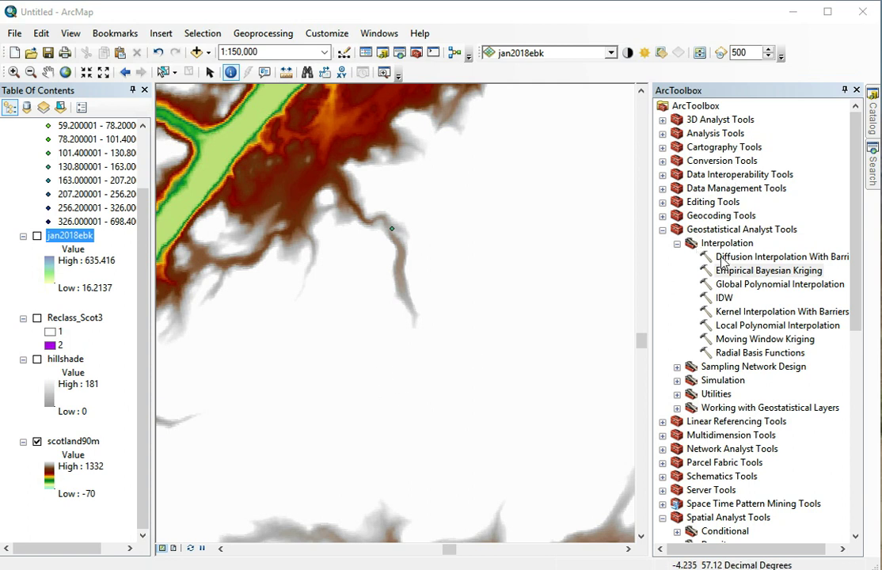
- Collapse Geostatistical Analyst Tools, expand Spatial Analyst's Extraction toolset, and select scotland90m
{"action": "double_click", "coordinate": [736, 228]}
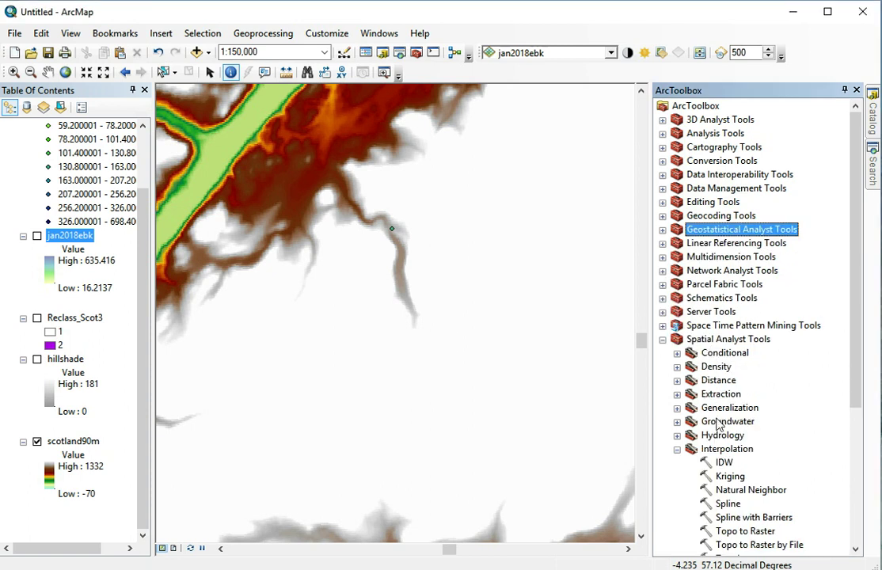
{"action": "double_click", "coordinate": [717, 395]}
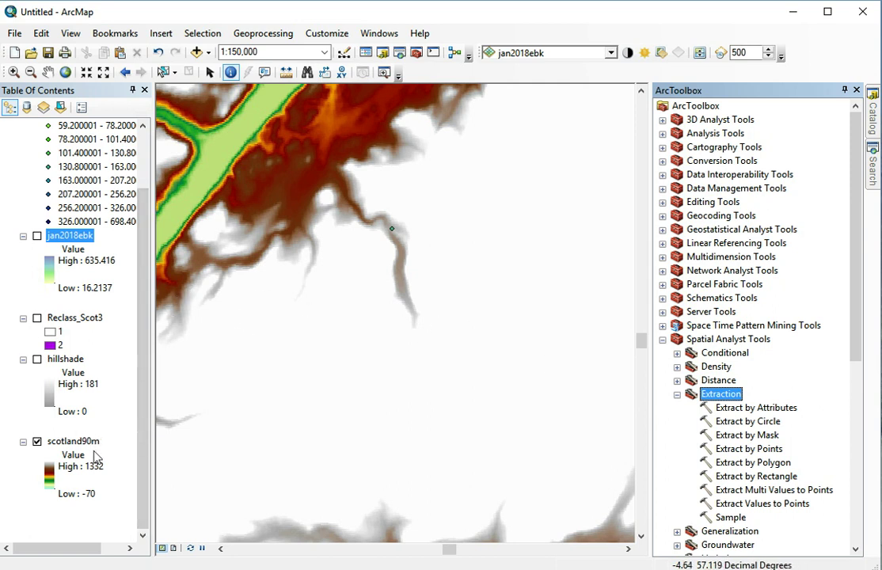
{"action": "left_click_drag", "start_coordinate": [142, 368], "coordinate": [156, 239]}
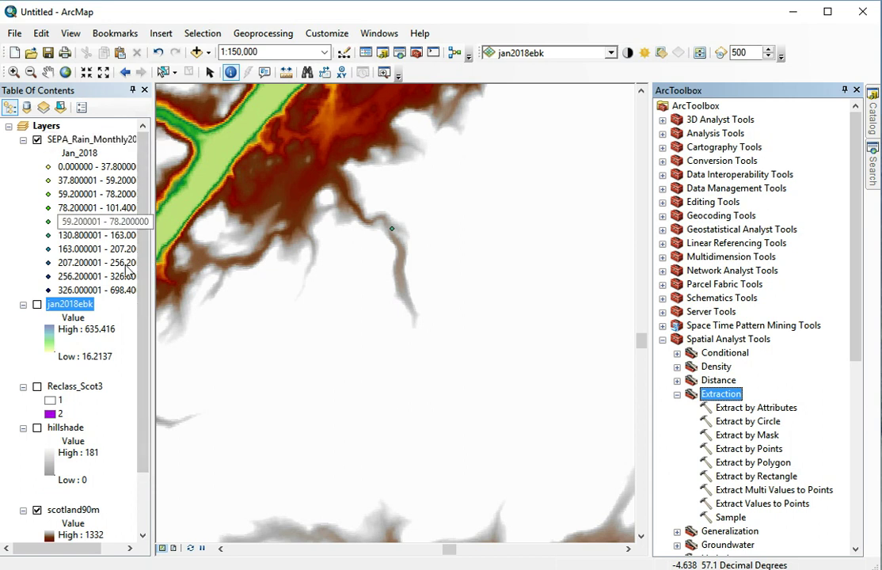
{"action": "scroll", "coordinate": [119, 317], "scroll_direction": "down", "scroll_amount": 2}
{"action": "left_click", "coordinate": [77, 444]}
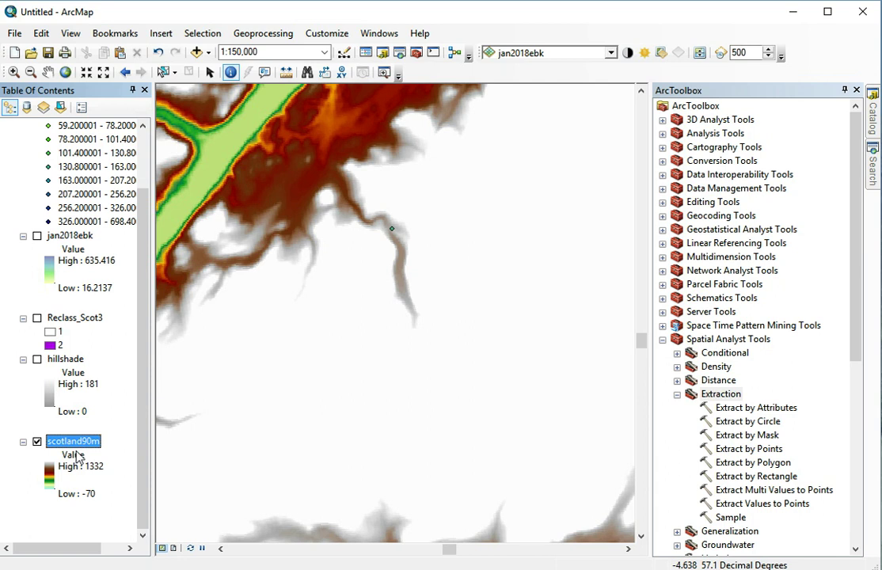
{"action": "scroll", "coordinate": [90, 445], "scroll_direction": "up", "scroll_amount": 2}
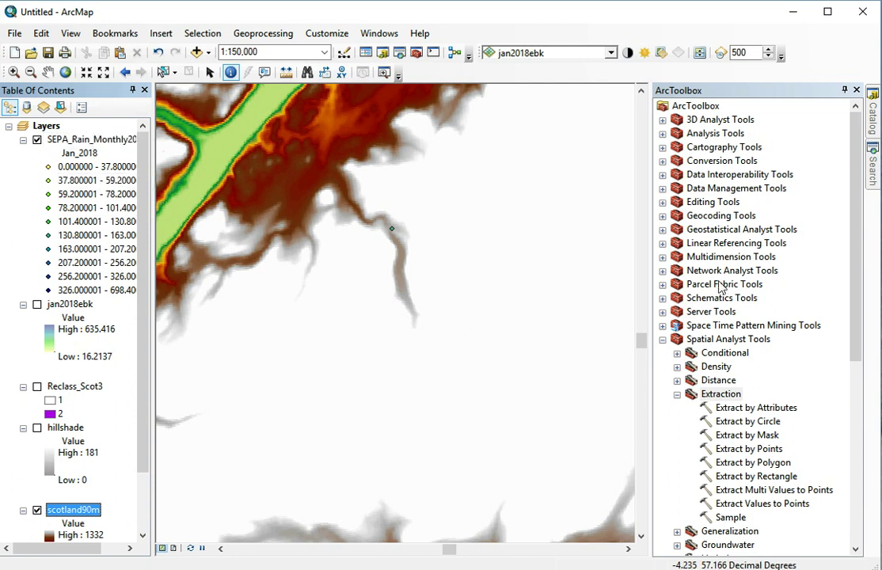
- Open the Project tool with SEPA_Rain_Monthly2018_BNG as the input dataset
{"action": "double_click", "coordinate": [727, 190]}
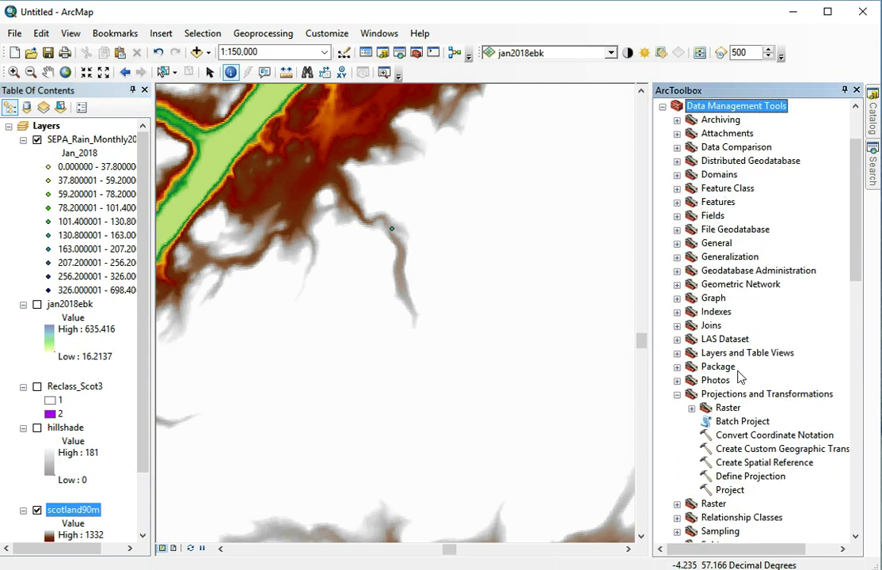
{"action": "double_click", "coordinate": [732, 393]}
{"action": "double_click", "coordinate": [733, 394]}
{"action": "scroll", "coordinate": [736, 400], "scroll_direction": "down", "scroll_amount": 2}
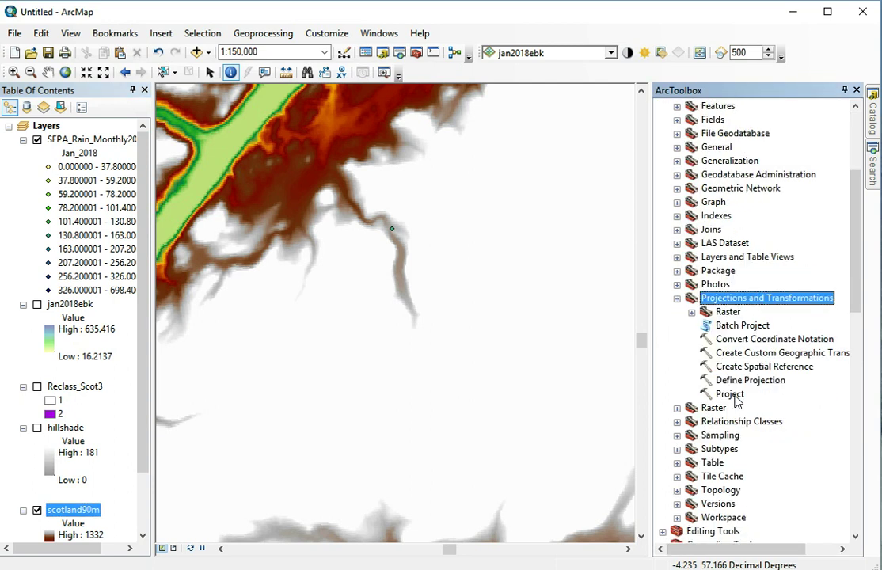
{"action": "double_click", "coordinate": [730, 394]}
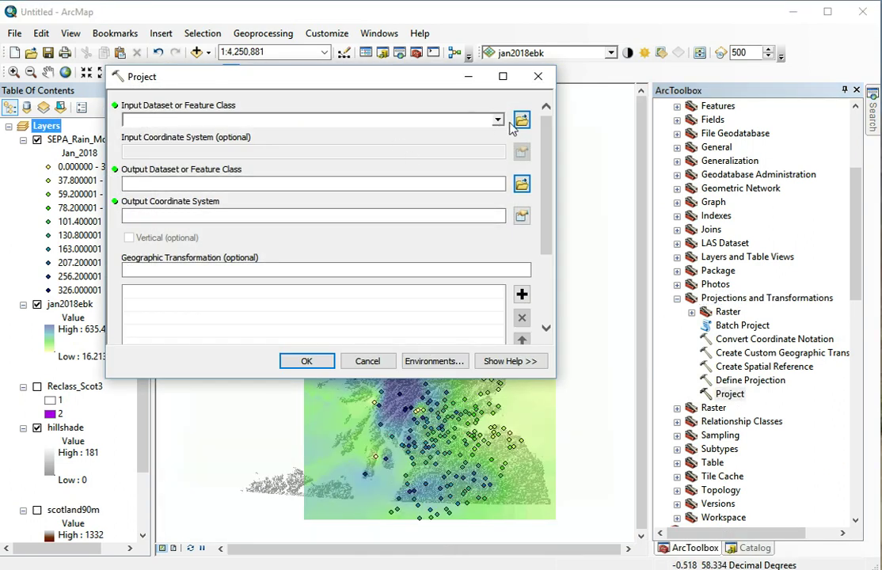
{"action": "left_click", "coordinate": [497, 120]}
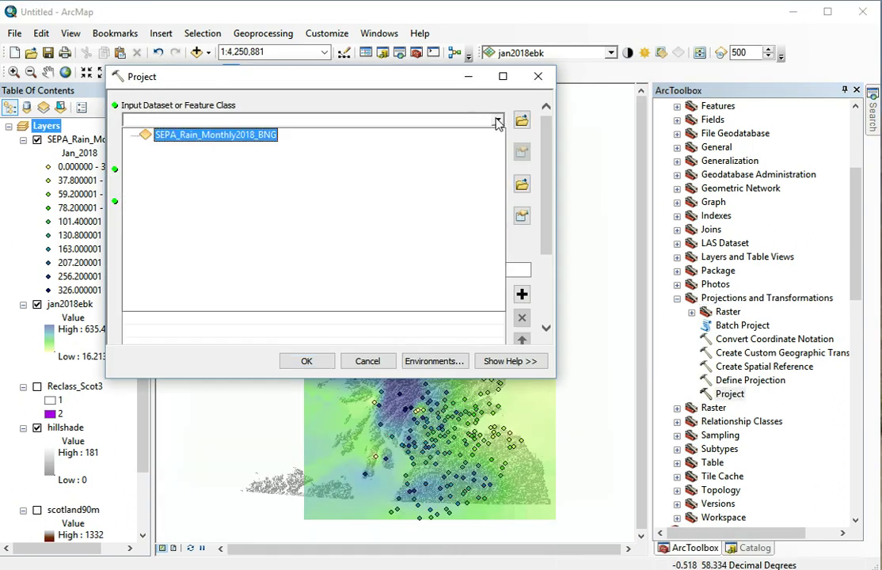
{"action": "left_click", "coordinate": [248, 136]}
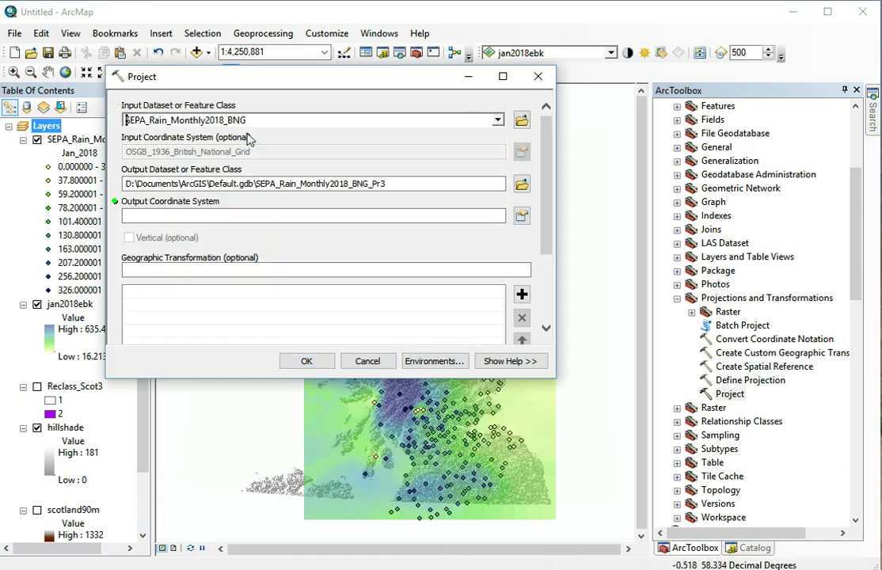
- Name the output SEPA_Rain_Monthly2018_WGS84.shp in the Sepa_monthly_rainfall2018 folder
{"action": "left_click", "coordinate": [522, 184]}
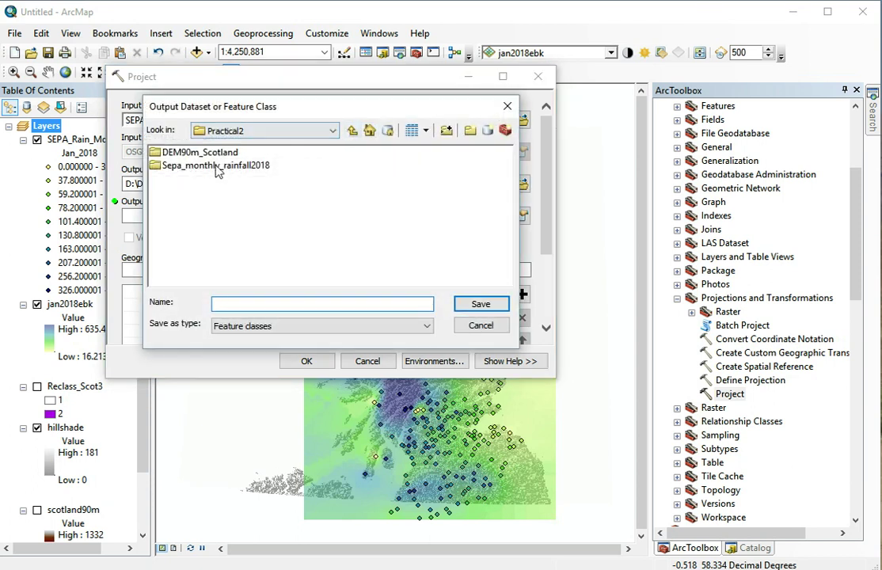
{"action": "double_click", "coordinate": [216, 167]}
{"action": "left_click", "coordinate": [231, 152]}
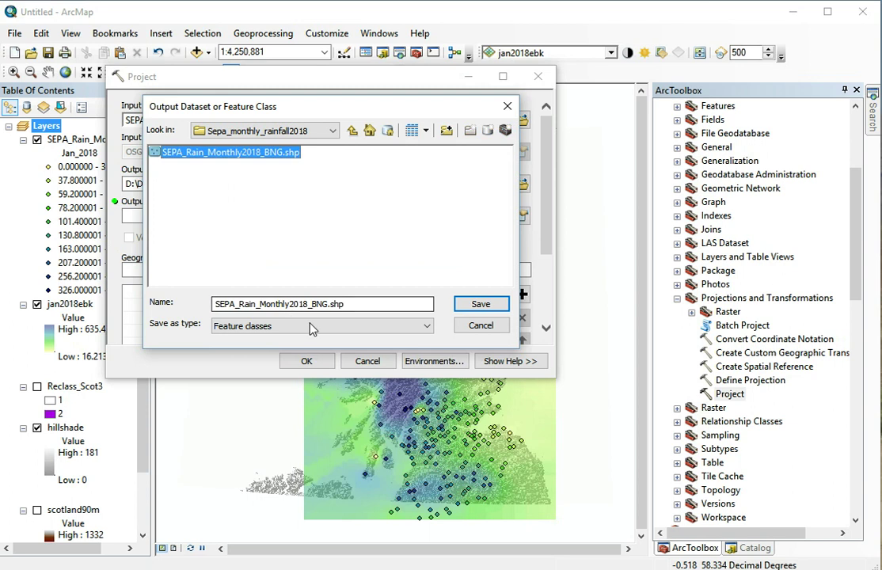
{"action": "left_click", "coordinate": [326, 303]}
{"action": "key", "text": "BackSpace"}
{"action": "key", "text": "BackSpace"}
{"action": "key", "text": "BackSpace"}
{"action": "type", "text": "WGS84"}
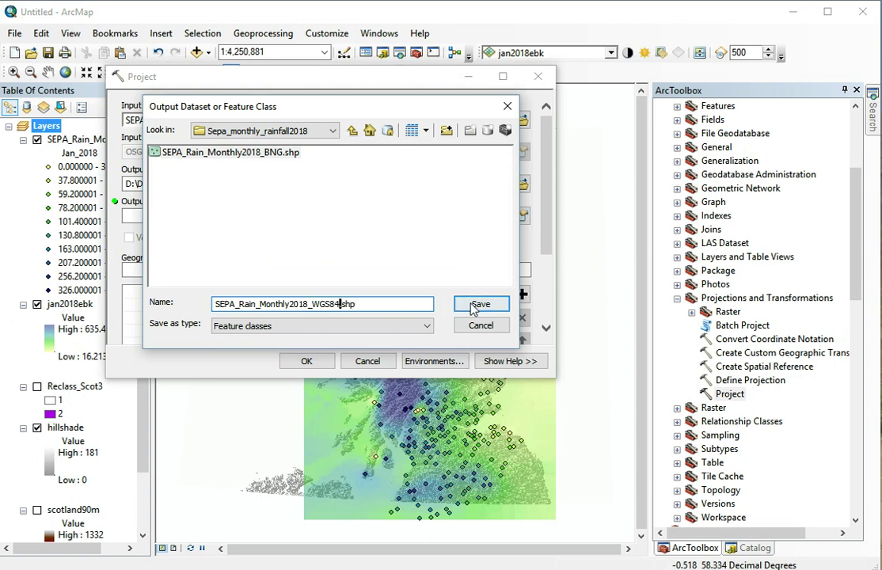
{"action": "left_click", "coordinate": [474, 309]}
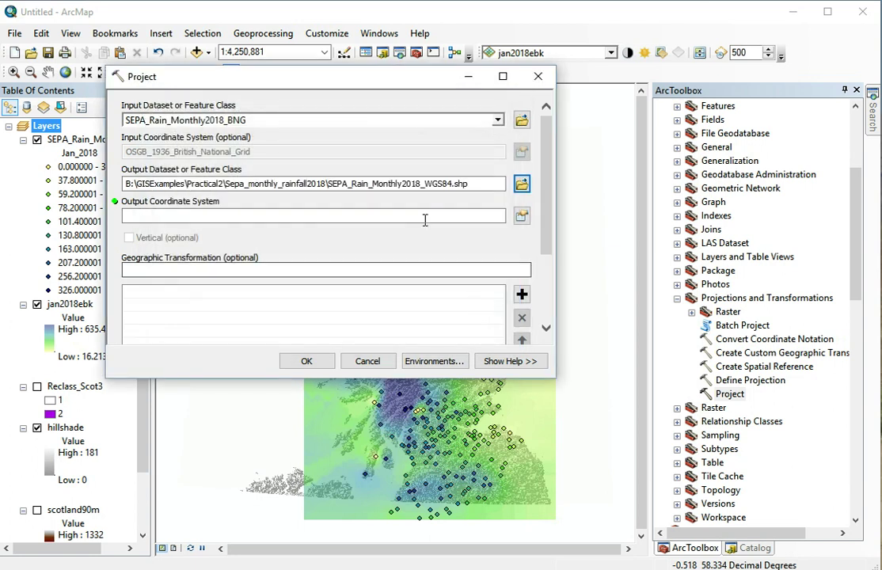
- Set the output coordinate system to GCS_WGS_1984 from Geographic > World
{"action": "left_click", "coordinate": [523, 224]}
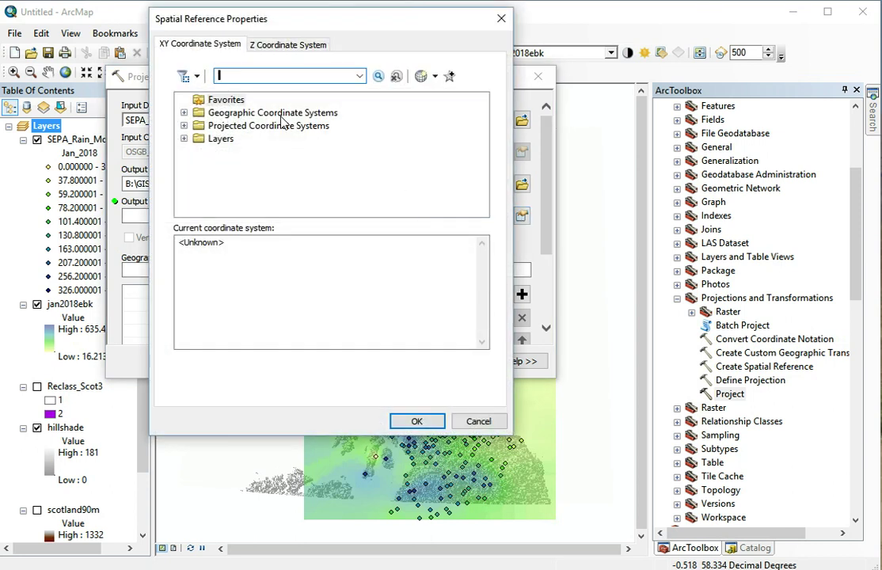
{"action": "double_click", "coordinate": [281, 114]}
{"action": "scroll", "coordinate": [255, 174], "scroll_direction": "down", "scroll_amount": 2}
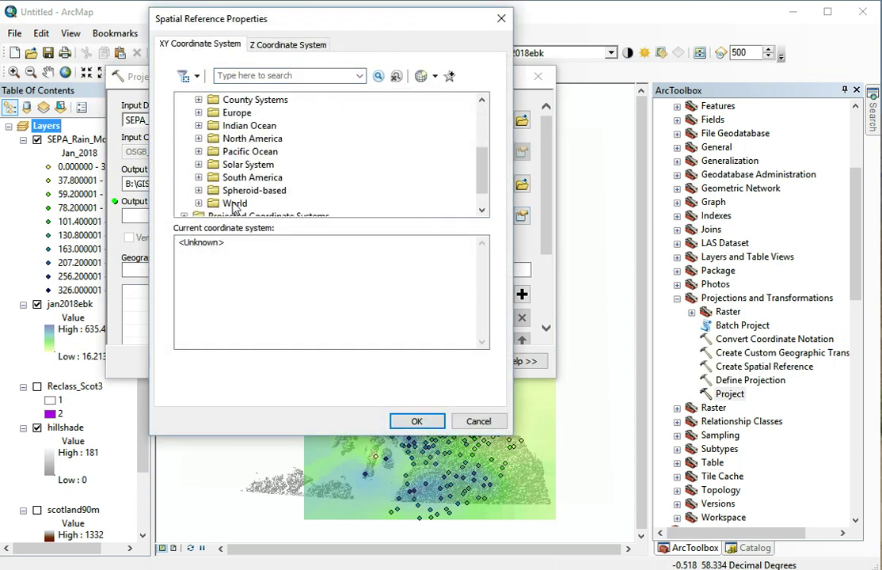
{"action": "double_click", "coordinate": [234, 203]}
{"action": "scroll", "coordinate": [276, 176], "scroll_direction": "down", "scroll_amount": 5}
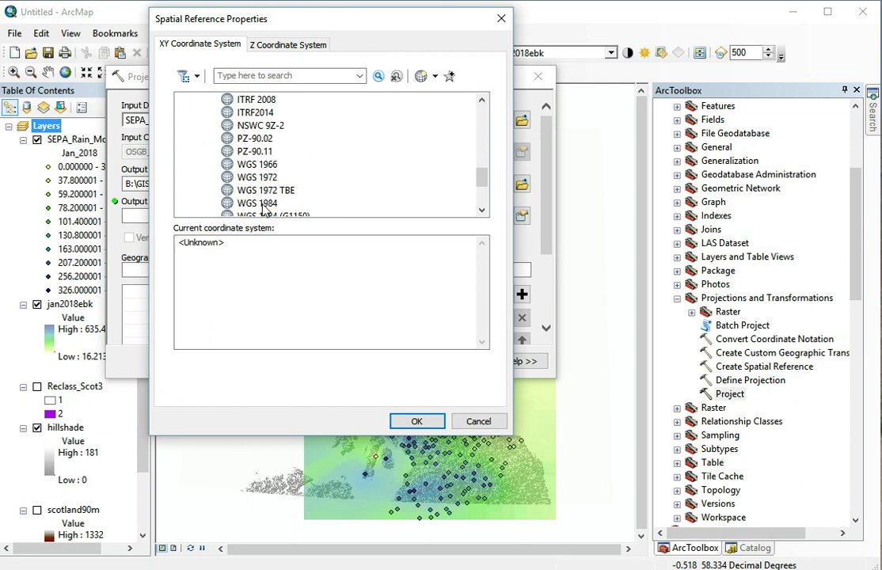
{"action": "double_click", "coordinate": [265, 204]}
{"action": "left_click", "coordinate": [313, 417]}
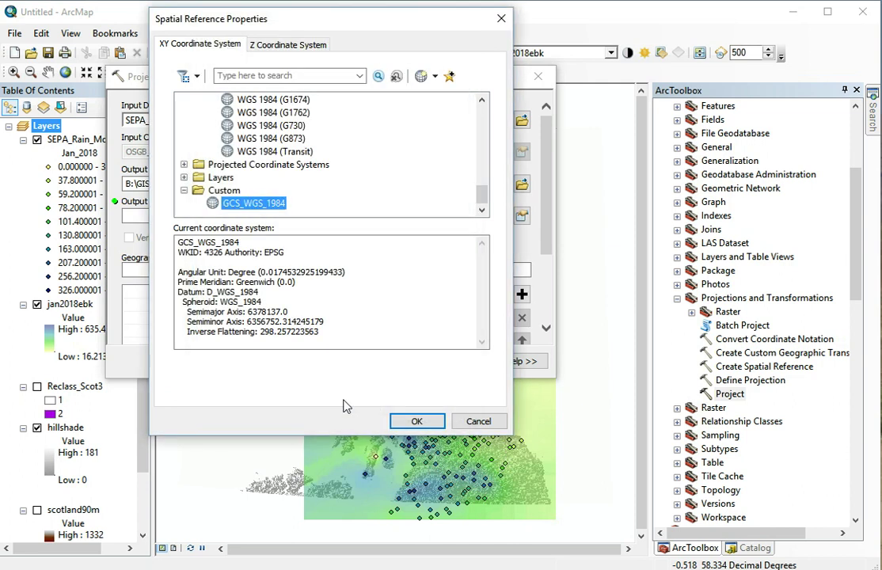
{"action": "left_click", "coordinate": [416, 422]}
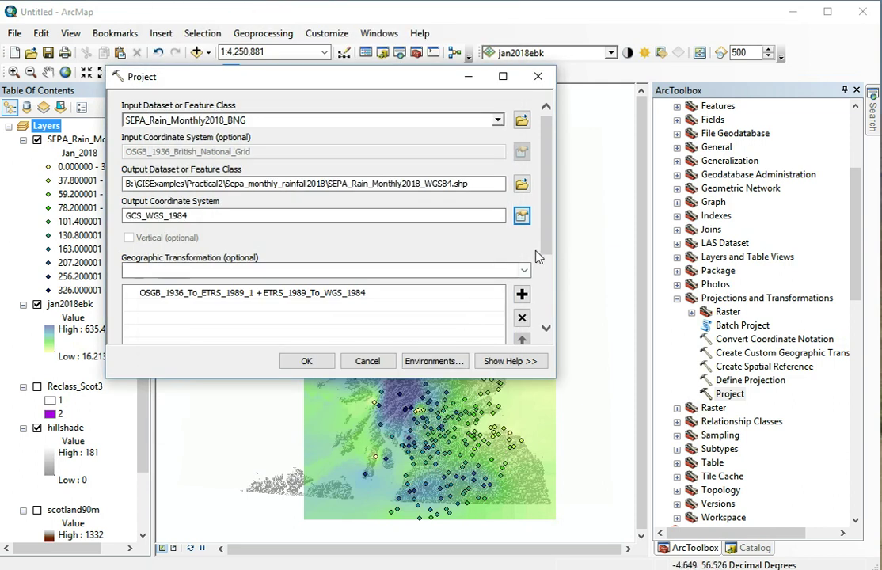
- Choose the OSGB_1936 to WGS_1984 transformation and run the projection
{"action": "scroll", "coordinate": [541, 253], "scroll_direction": "down", "scroll_amount": 3}
{"action": "left_click", "coordinate": [368, 228]}
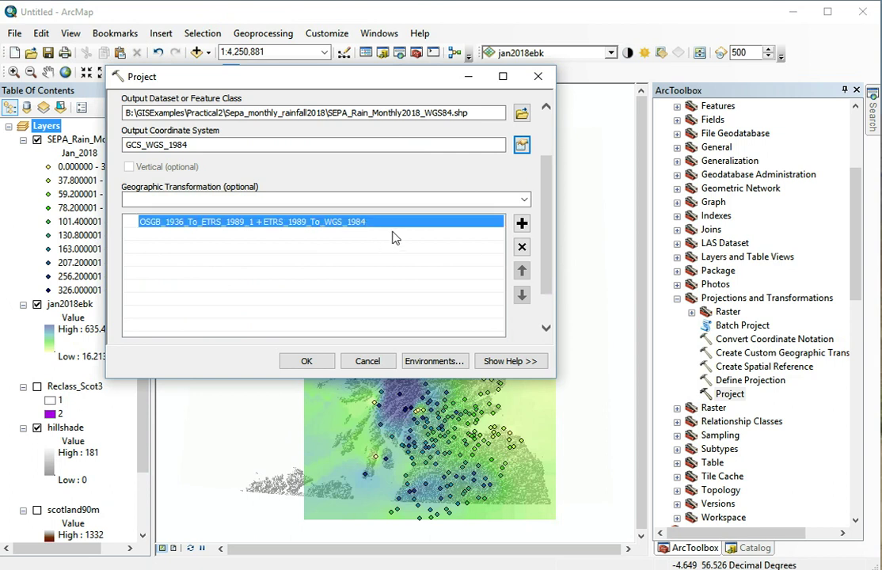
{"action": "scroll", "coordinate": [545, 236], "scroll_direction": "down", "scroll_amount": 2}
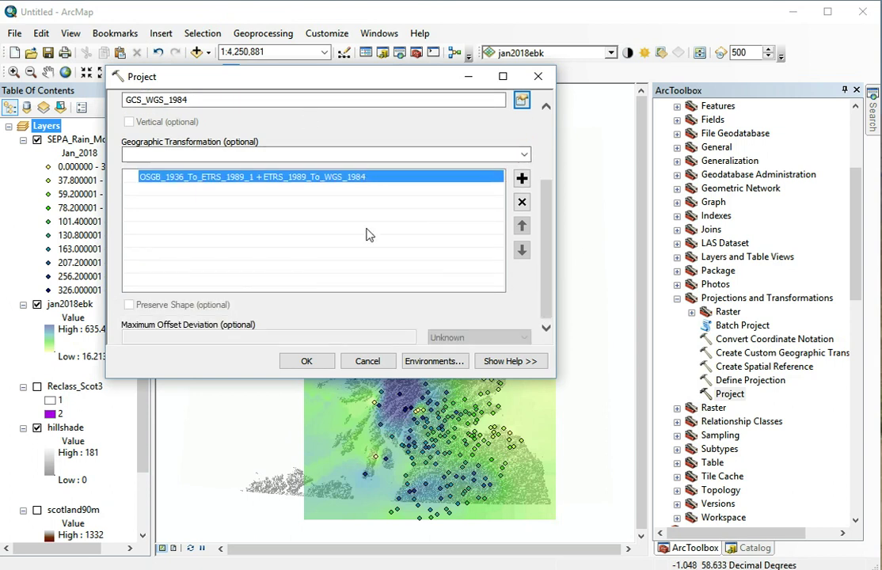
{"action": "left_click", "coordinate": [313, 365]}
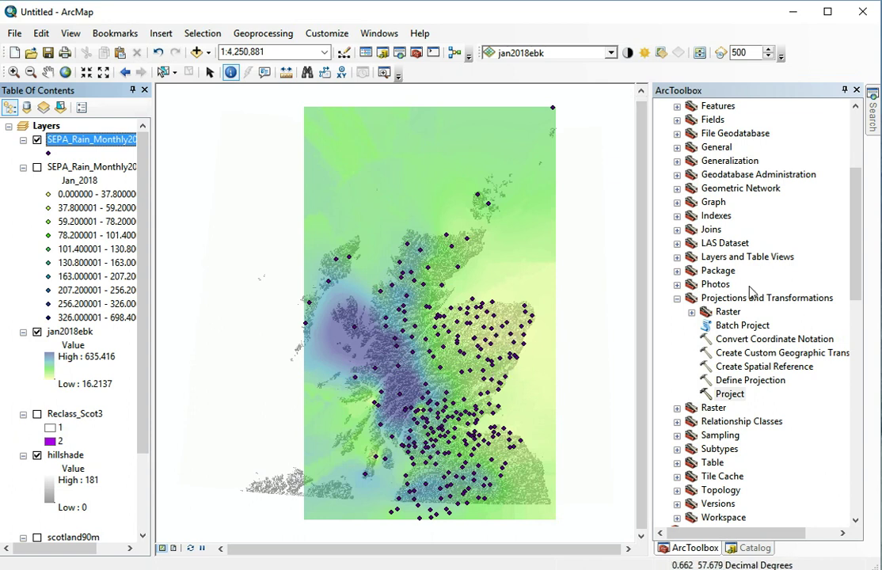
- Scroll ArcToolbox down to Spatial Analyst Tools > Extraction
{"action": "scroll", "coordinate": [707, 246], "scroll_direction": "down", "scroll_amount": 7}
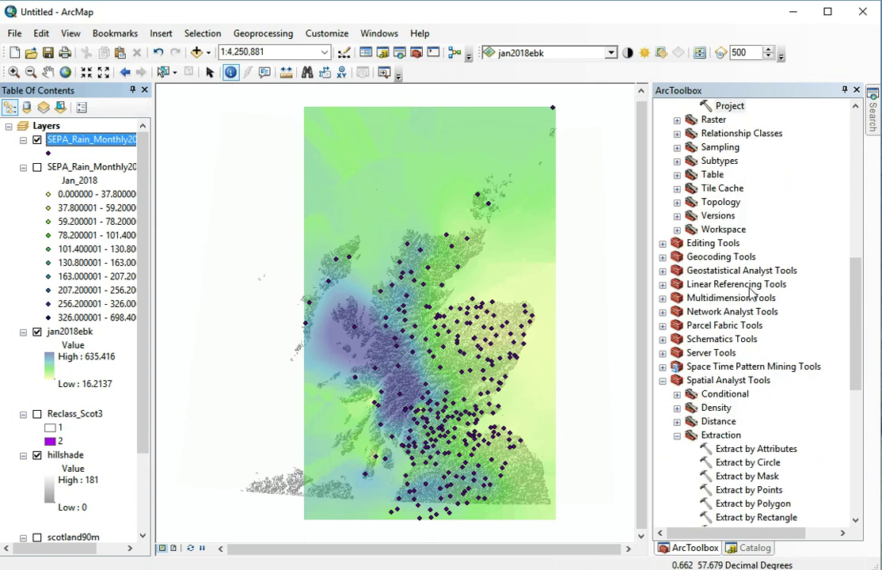
{"action": "scroll", "coordinate": [754, 305], "scroll_direction": "down", "scroll_amount": 2}
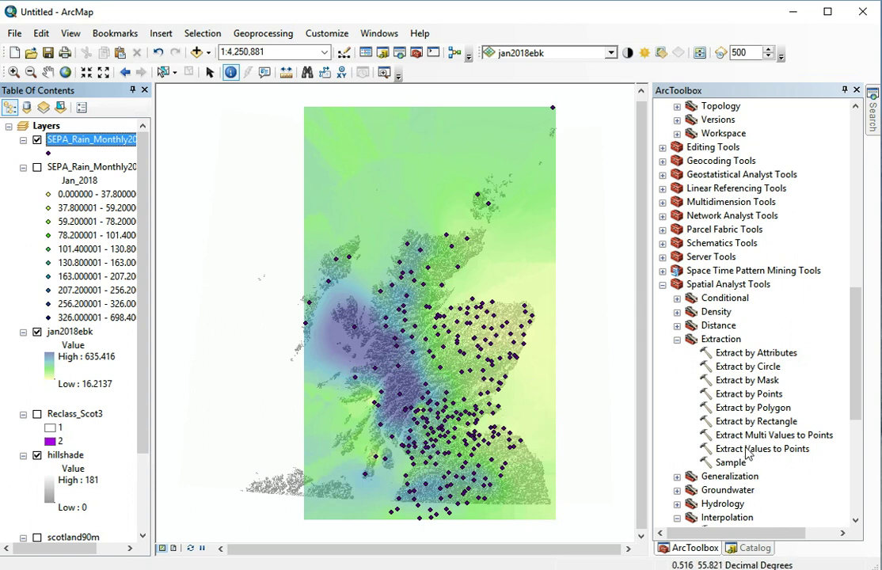
- Set Extract Values to Points to use SEPA_Rain_Monthly2018_WGS84 points and the scotland90m raster
{"action": "double_click", "coordinate": [748, 450]}
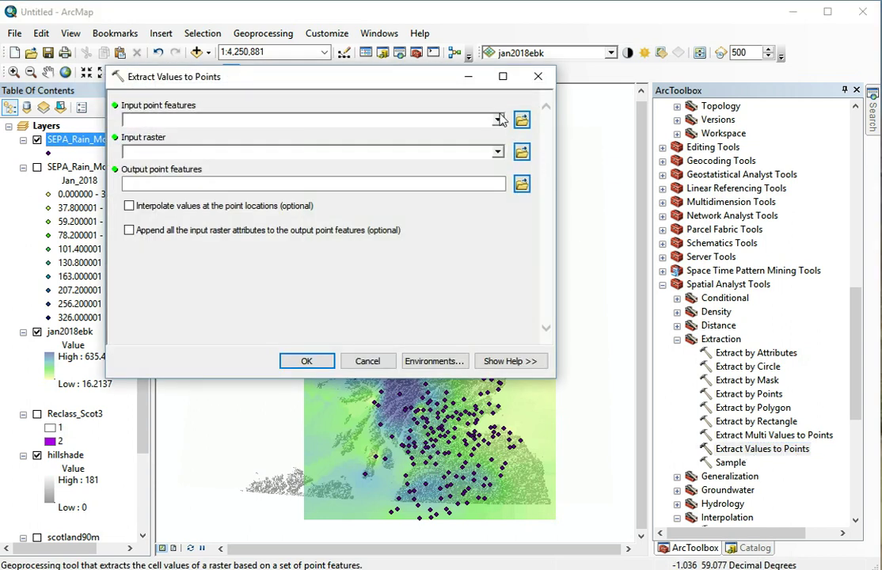
{"action": "left_click", "coordinate": [497, 119]}
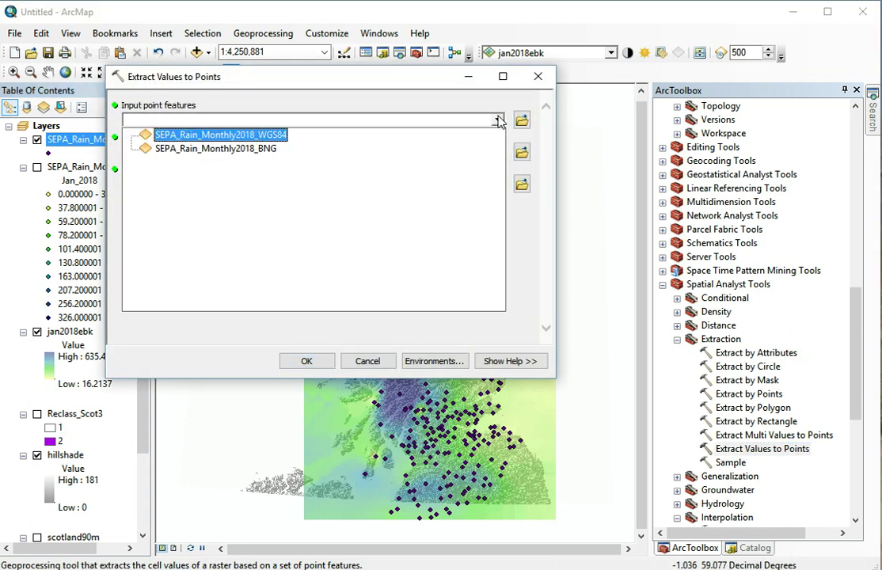
{"action": "left_click", "coordinate": [281, 143]}
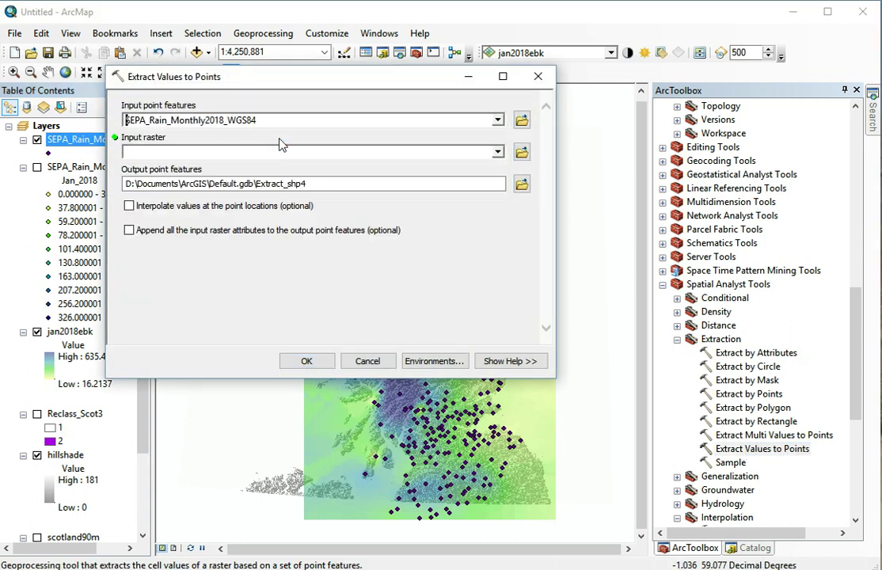
{"action": "left_click", "coordinate": [497, 152]}
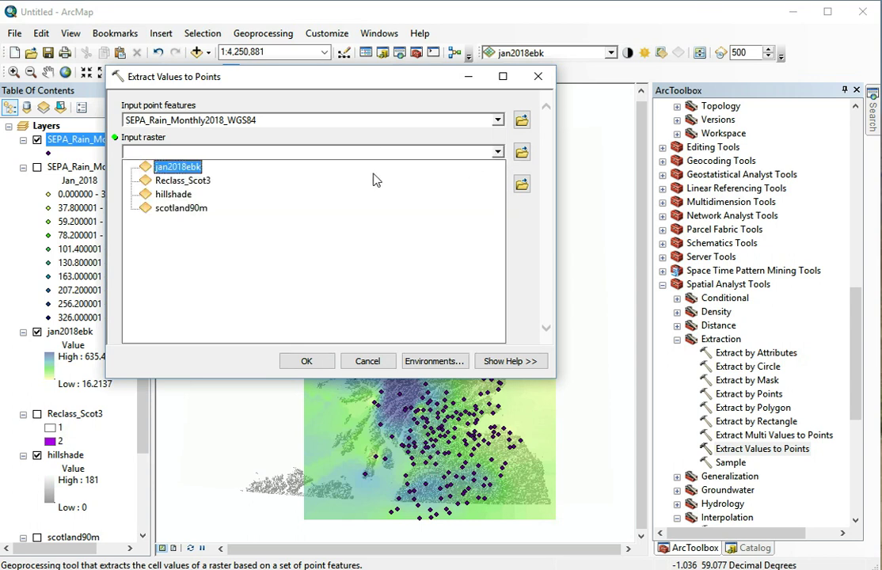
{"action": "left_click", "coordinate": [196, 212]}
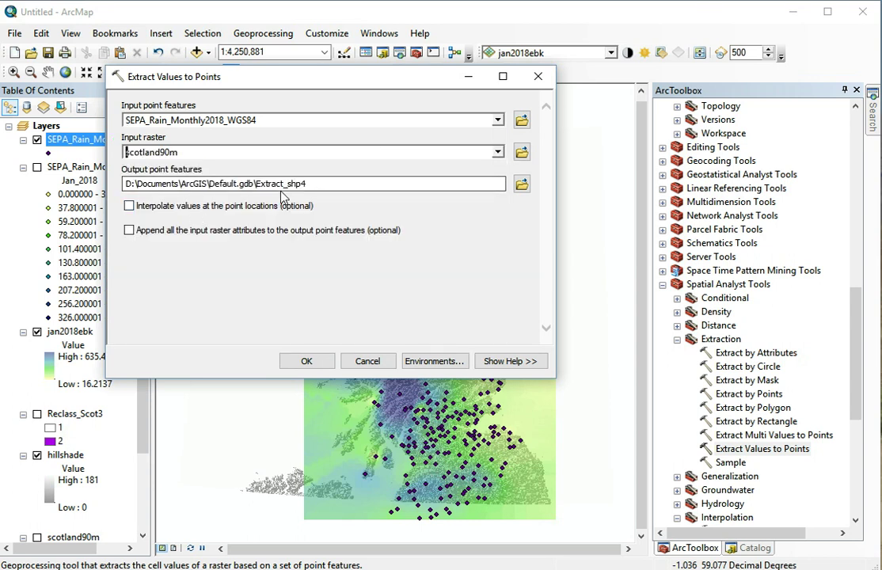
- Name the output SEPA_Rain_Monthly2018_WGS84elevation.shp
{"action": "left_click", "coordinate": [522, 185]}
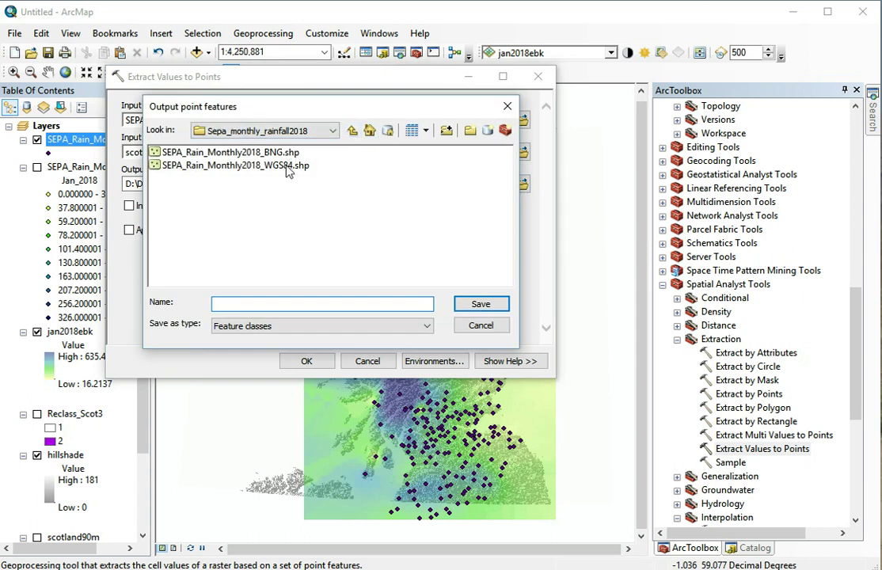
{"action": "left_click", "coordinate": [246, 165]}
{"action": "left_click", "coordinate": [341, 304]}
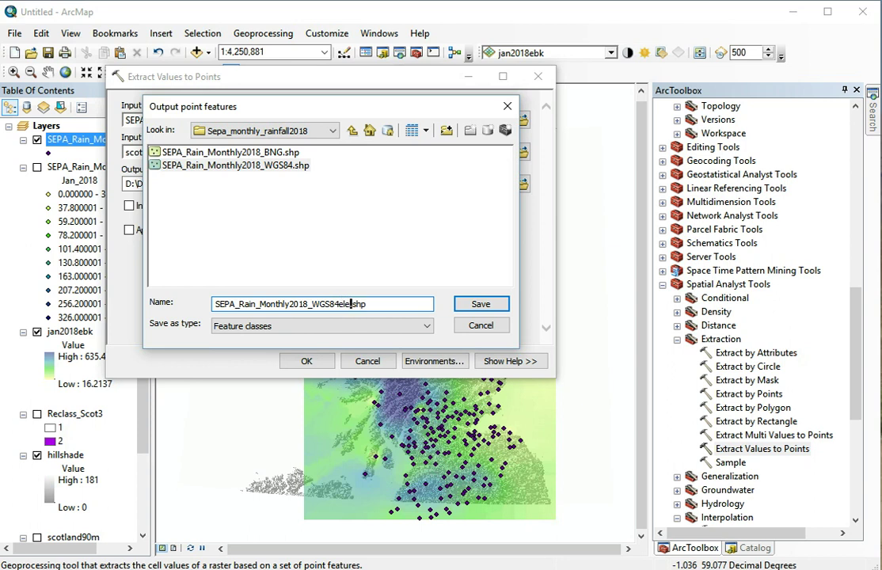
{"action": "type", "text": "elevation"}
{"action": "left_click", "coordinate": [481, 304]}
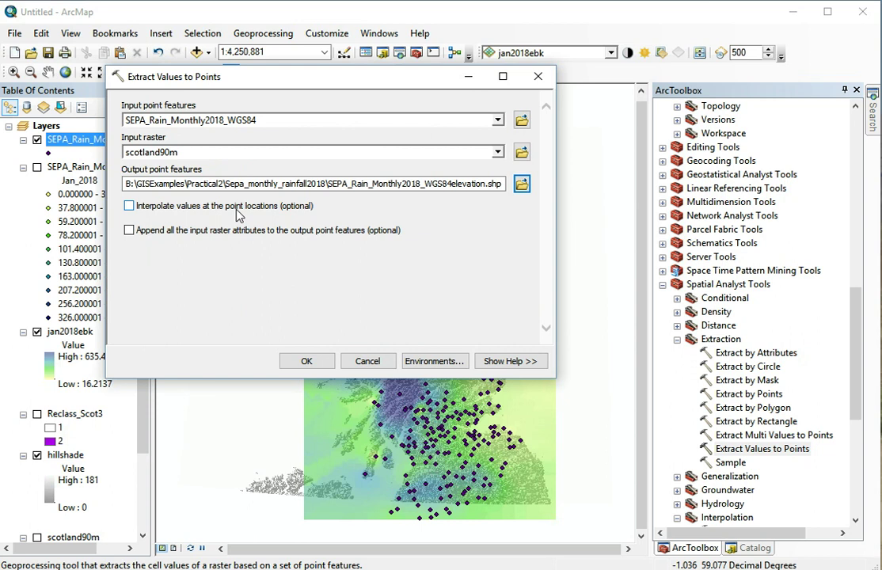
- Run the elevation extraction and bring up the new WGS84elevation layer's context menu
{"action": "left_click", "coordinate": [307, 361]}
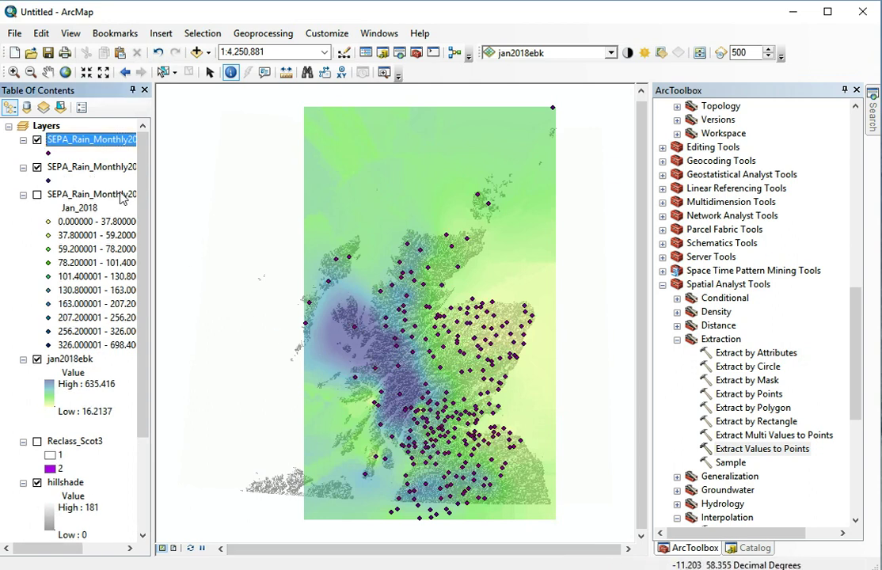
{"action": "right_click", "coordinate": [102, 141]}
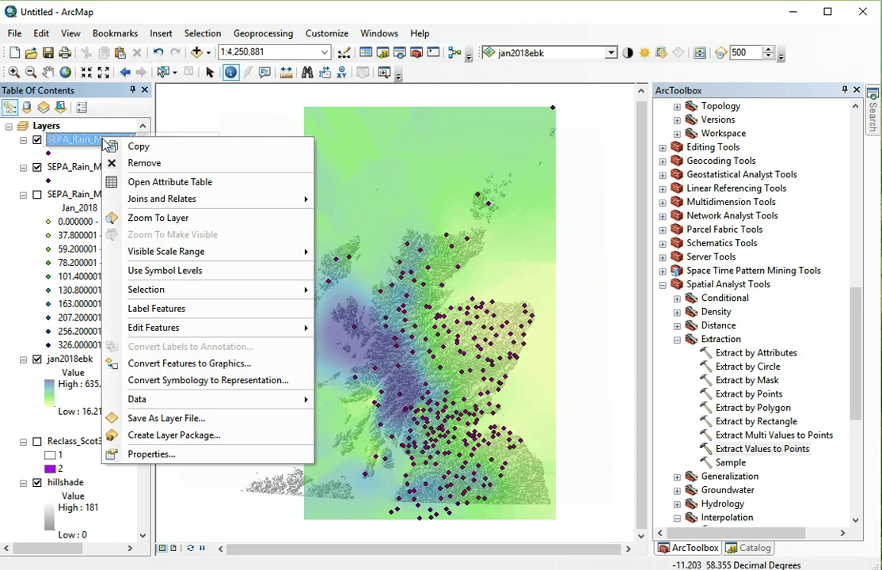
- Open the WGS84elevation attribute table and move across a row to the RASTERVALU column
{"action": "left_click", "coordinate": [152, 187]}
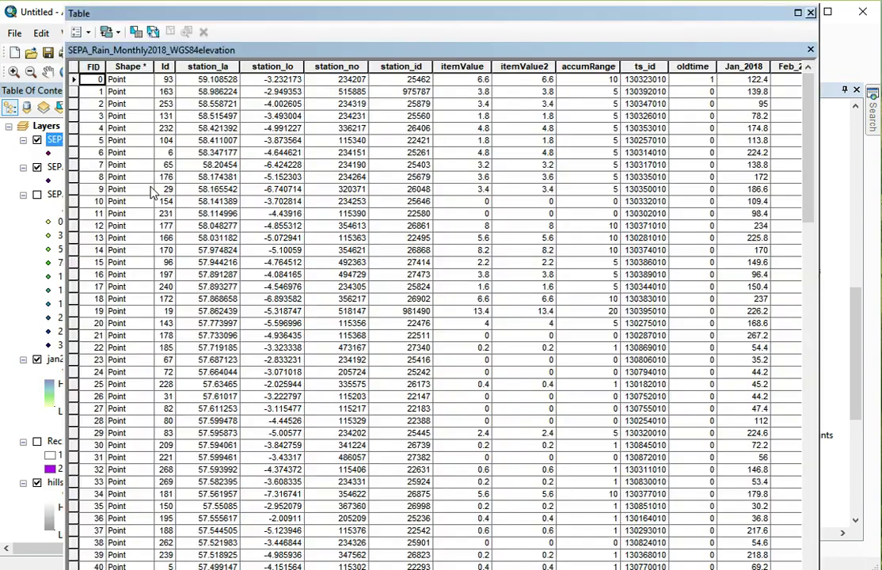
{"action": "left_click", "coordinate": [404, 141]}
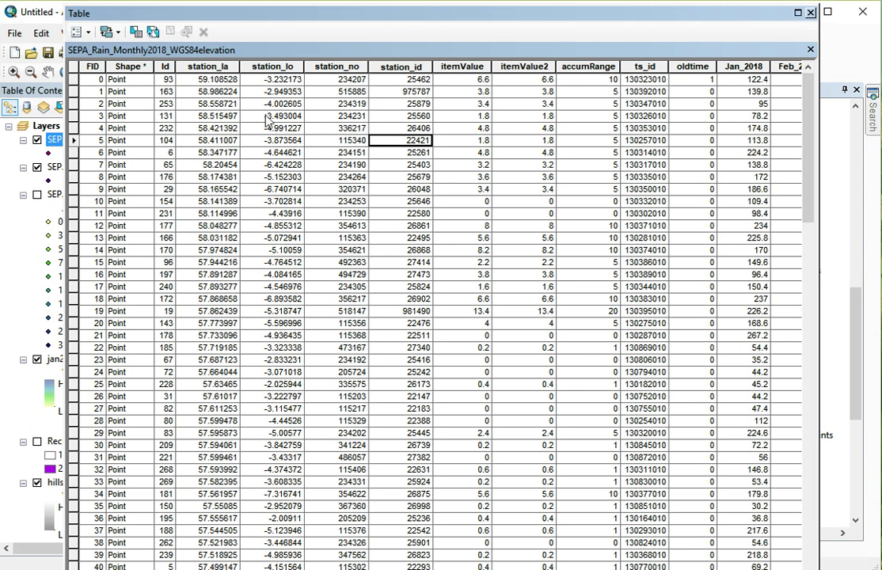
{"action": "key", "text": "Tab"}
{"action": "key", "text": "Tab"}
{"action": "key", "text": "Tab"}
{"action": "key", "text": "Tab"}
{"action": "key", "text": "Tab"}
{"action": "key", "text": "Tab"}
{"action": "key", "text": "Tab"}
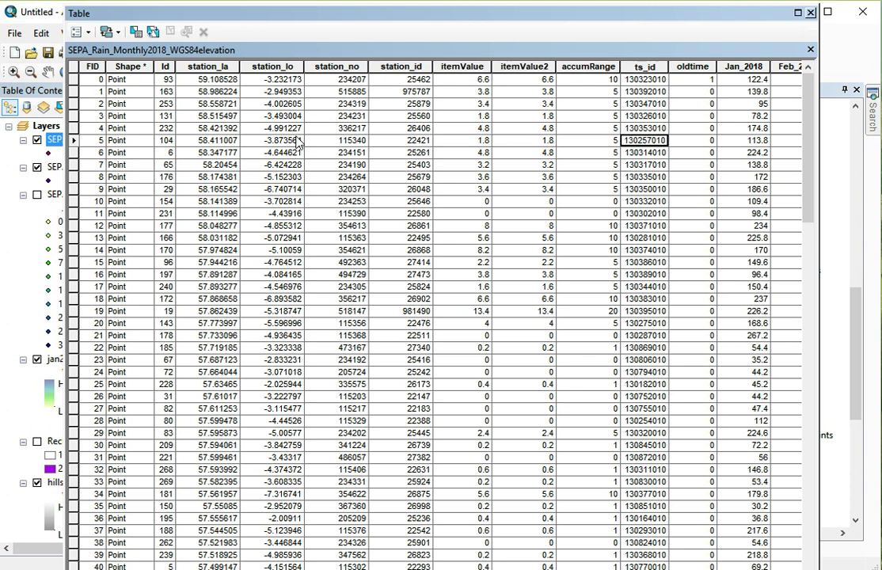
{"action": "key", "text": "Tab"}
{"action": "key", "text": "Tab"}
{"action": "key", "text": "Tab"}
{"action": "key", "text": "Tab"}
{"action": "key", "text": "Tab"}
{"action": "key", "text": "Tab"}
{"action": "key", "text": "Tab"}
{"action": "key", "text": "Tab"}
{"action": "key", "text": "Tab"}
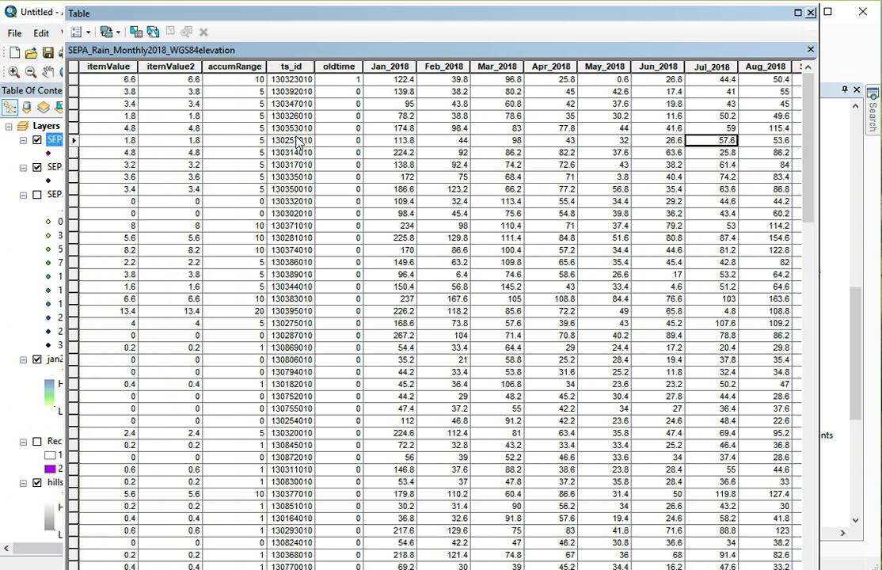
{"action": "key", "text": "Tab"}
{"action": "key", "text": "Tab"}
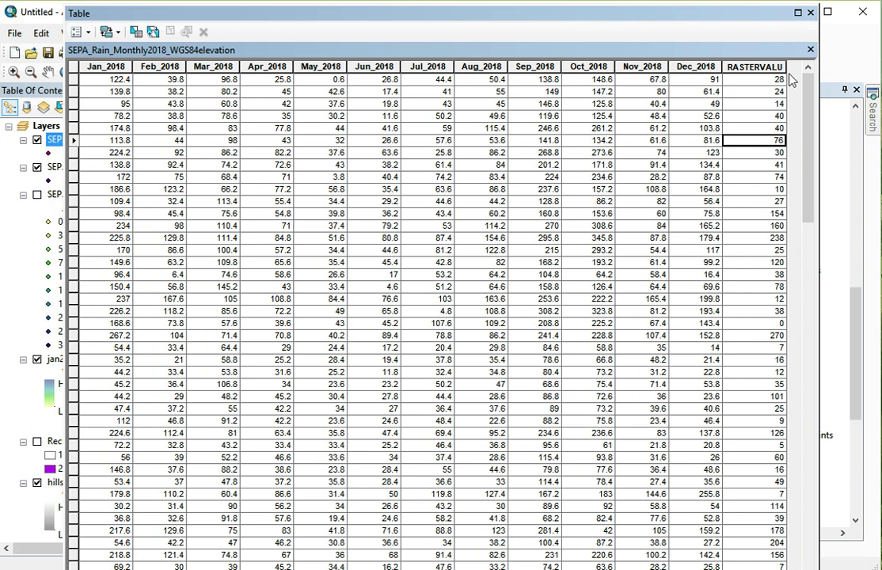
- Scroll through every station's RASTERVALU value, then close the attribute table
{"action": "scroll", "coordinate": [770, 237], "scroll_direction": "down", "scroll_amount": 2}
{"action": "scroll", "coordinate": [768, 237], "scroll_direction": "down", "scroll_amount": 6}
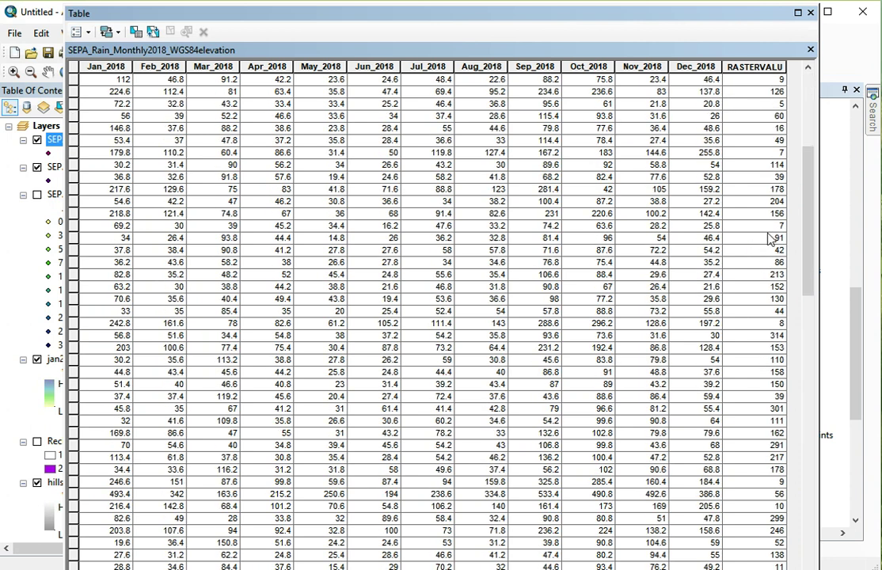
{"action": "scroll", "coordinate": [770, 238], "scroll_direction": "down", "scroll_amount": 12}
{"action": "scroll", "coordinate": [757, 398], "scroll_direction": "down", "scroll_amount": 15}
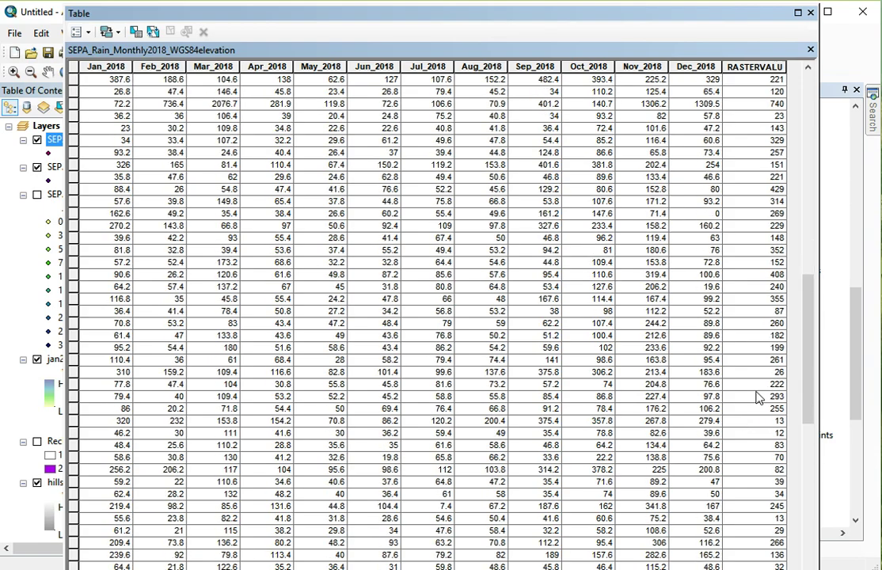
{"action": "scroll", "coordinate": [774, 318], "scroll_direction": "down", "scroll_amount": 10}
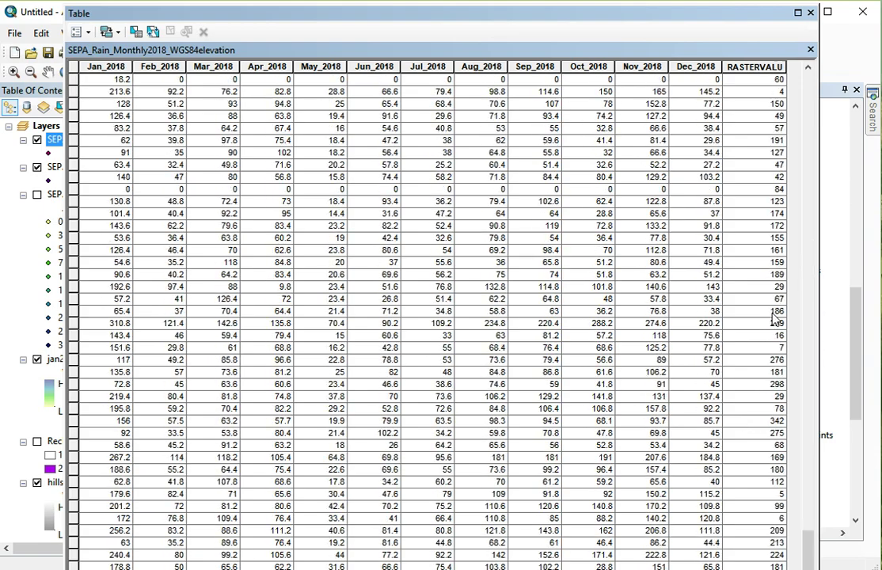
{"action": "scroll", "coordinate": [774, 317], "scroll_direction": "down", "scroll_amount": 10}
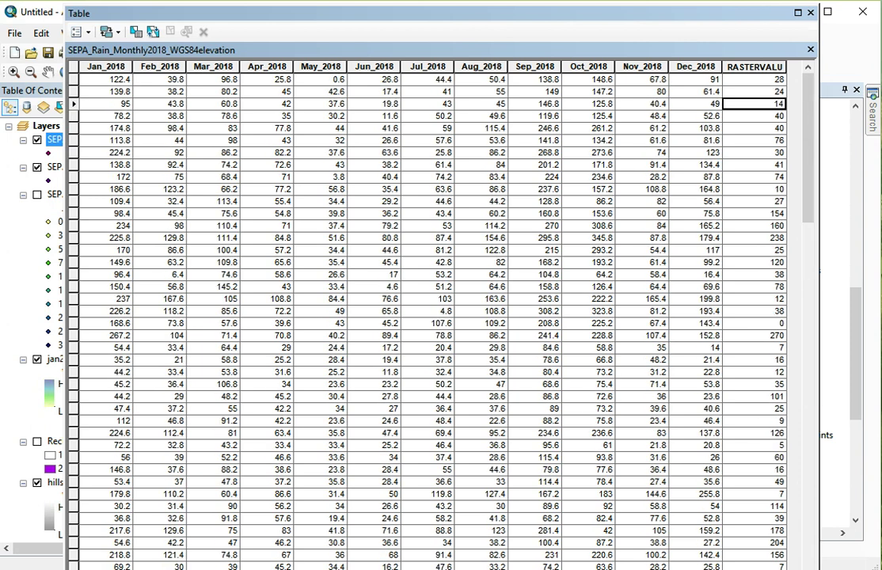
{"action": "left_click", "coordinate": [810, 13]}
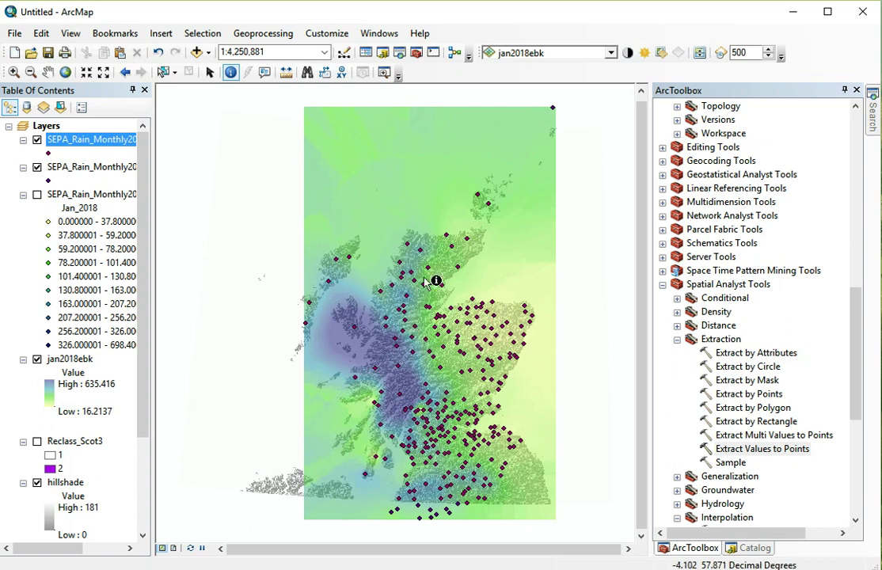
- Start a new Scatter Plot graph of the SEPA_Rain_Monthly2018_WGS84elevation layer
{"action": "left_click", "coordinate": [70, 42]}
{"action": "mouse_move", "coordinate": [101, 93]}
{"action": "left_click", "coordinate": [280, 89]}
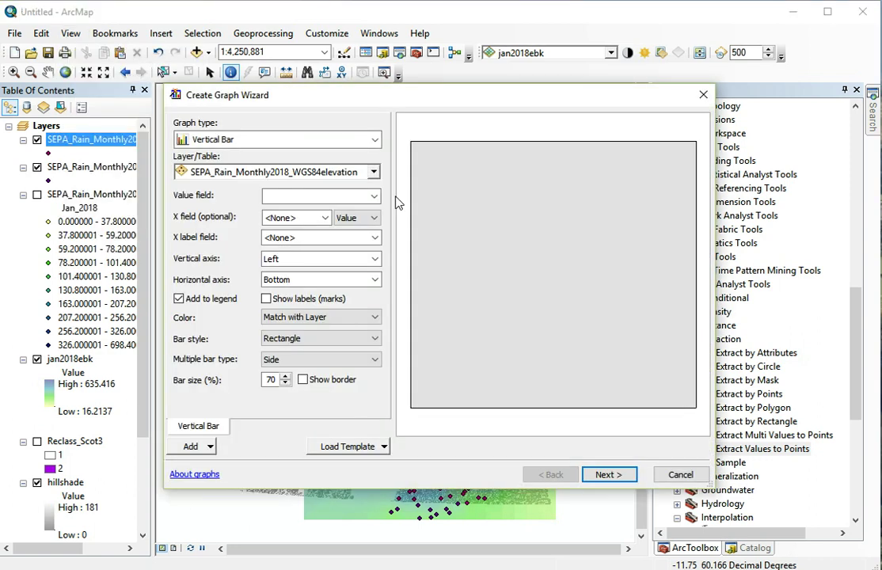
{"action": "left_click", "coordinate": [355, 145]}
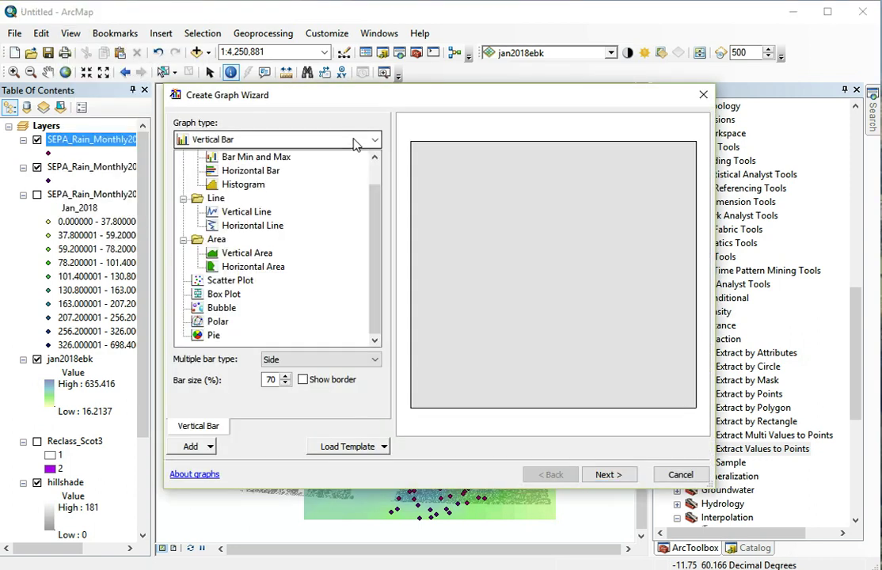
{"action": "left_click", "coordinate": [232, 282]}
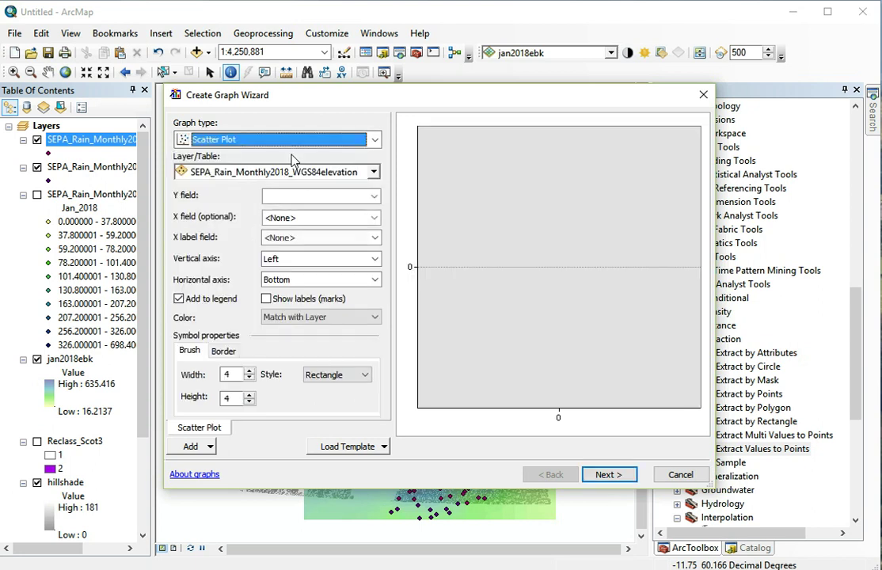
{"action": "left_click", "coordinate": [315, 175]}
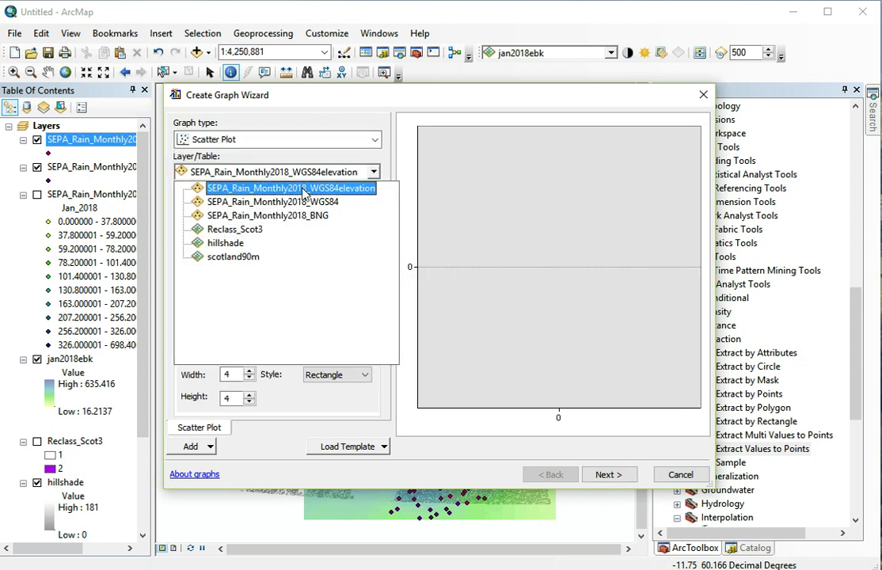
{"action": "left_click", "coordinate": [277, 188]}
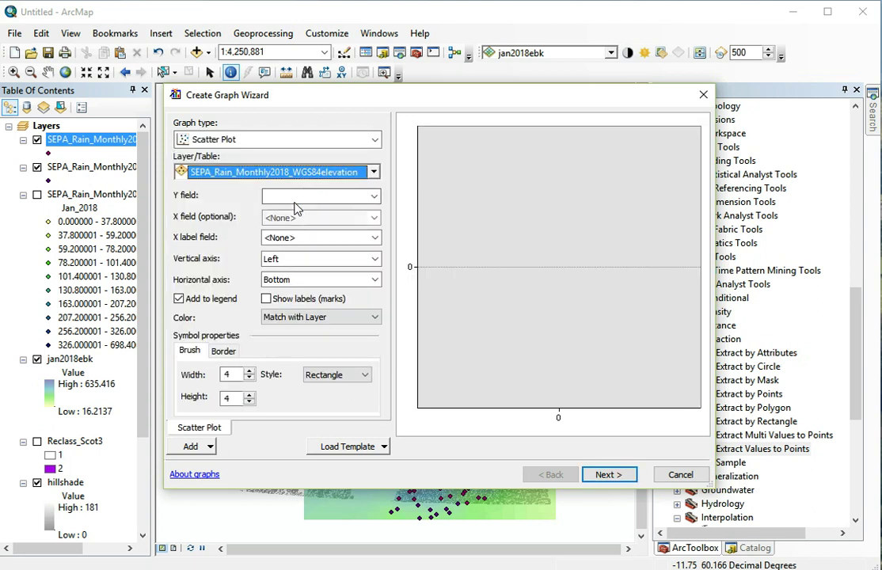
- Plot Jan_2018 on the vertical axis and RASTERVALU on the horizontal axis
{"action": "left_click", "coordinate": [368, 196]}
{"action": "scroll", "coordinate": [374, 284], "scroll_direction": "down", "scroll_amount": 3}
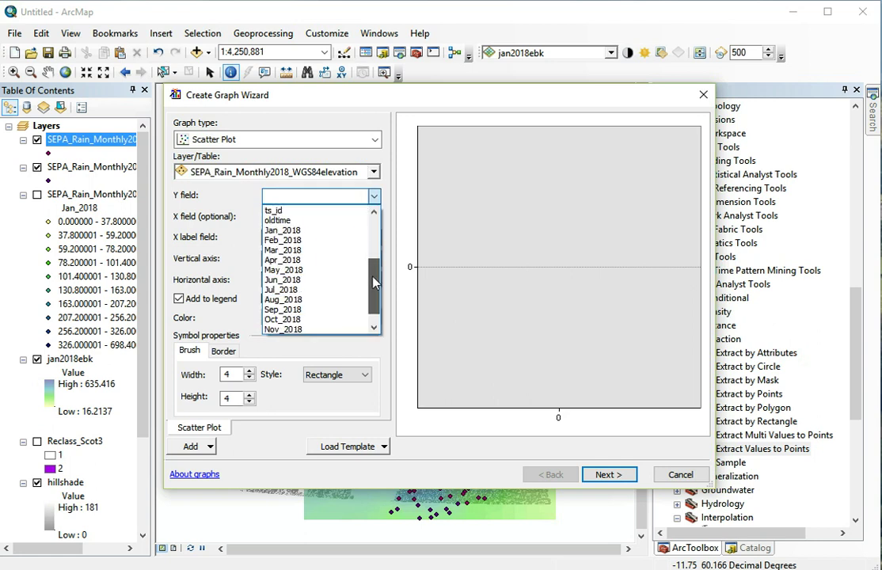
{"action": "left_click", "coordinate": [317, 230]}
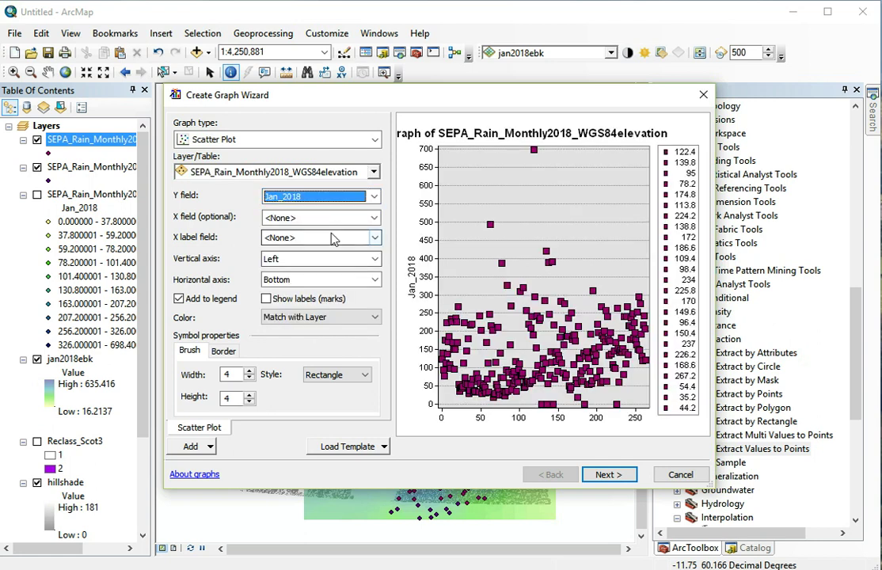
{"action": "left_click", "coordinate": [335, 220]}
{"action": "left_click_drag", "start_coordinate": [375, 264], "coordinate": [379, 317]}
{"action": "left_click", "coordinate": [321, 352]}
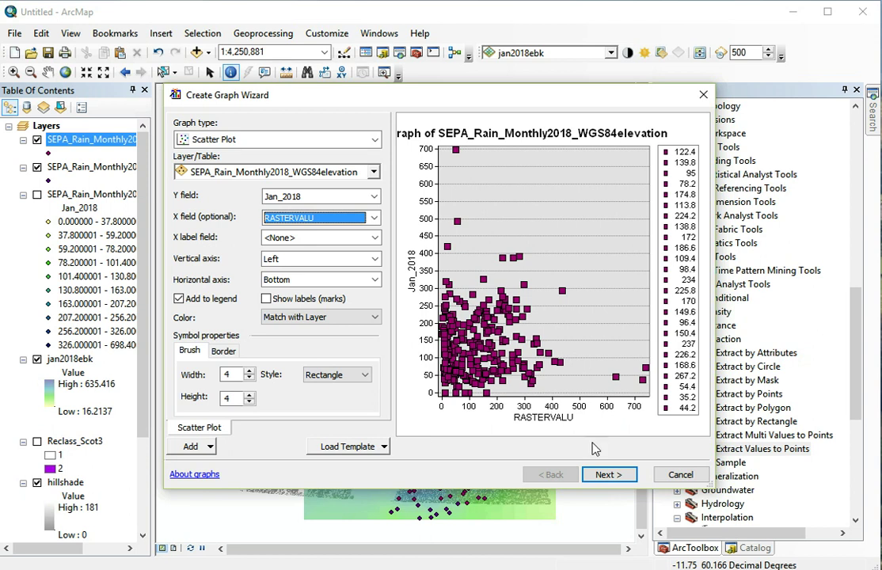
- Finish the graph wizard, then reposition the graph window and make it taller
{"action": "left_click", "coordinate": [608, 474]}
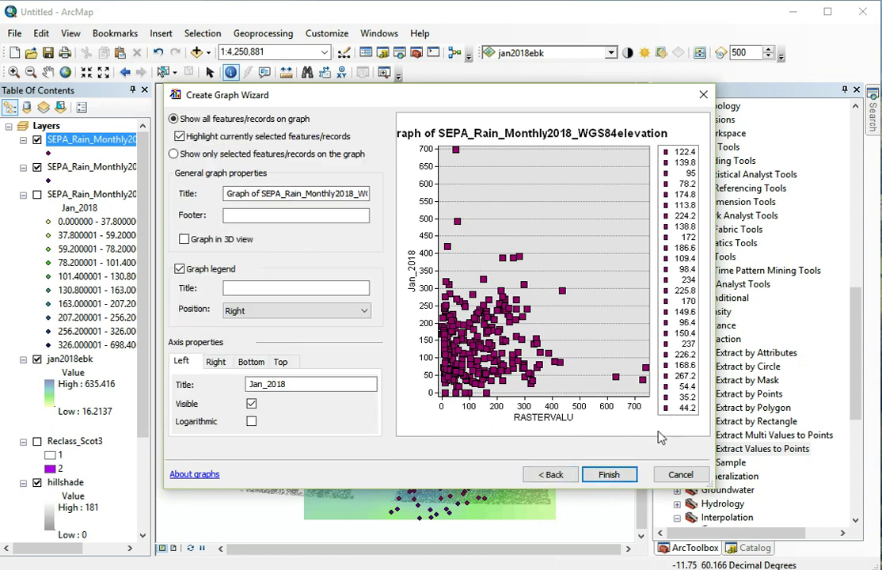
{"action": "left_click", "coordinate": [623, 478]}
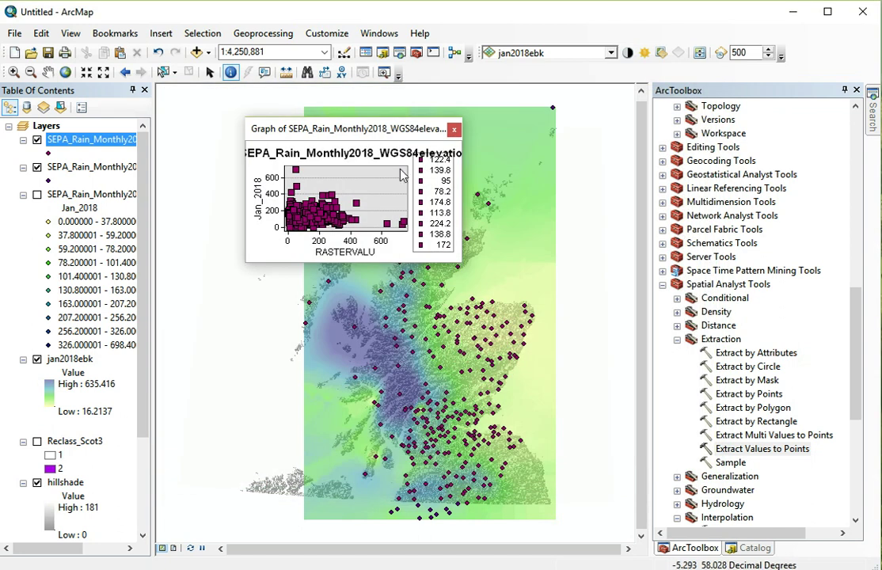
{"action": "left_click_drag", "start_coordinate": [397, 136], "coordinate": [475, 150]}
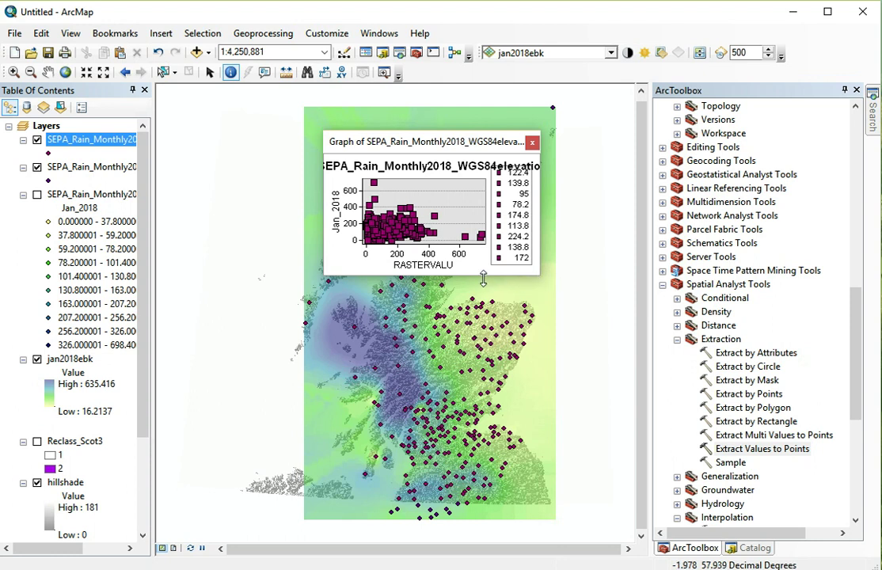
{"action": "left_click_drag", "start_coordinate": [480, 283], "coordinate": [480, 458]}
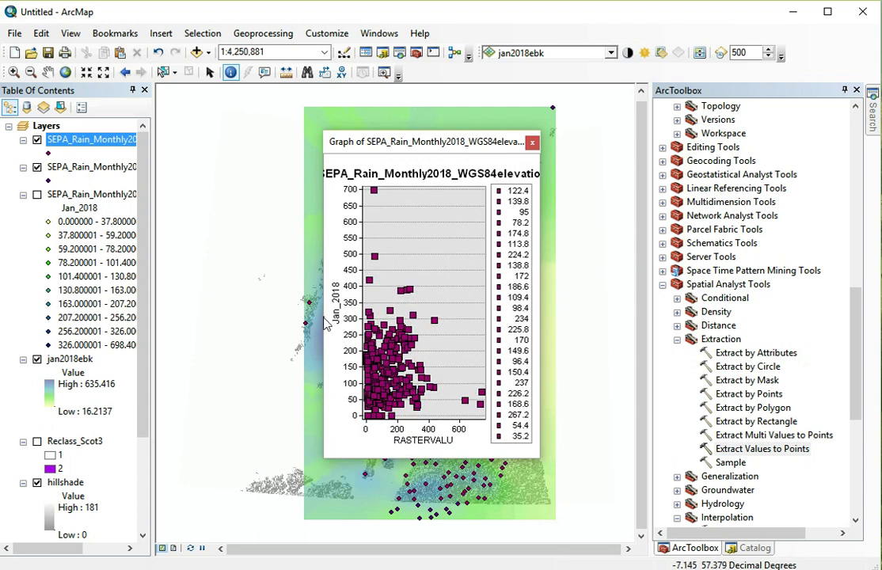